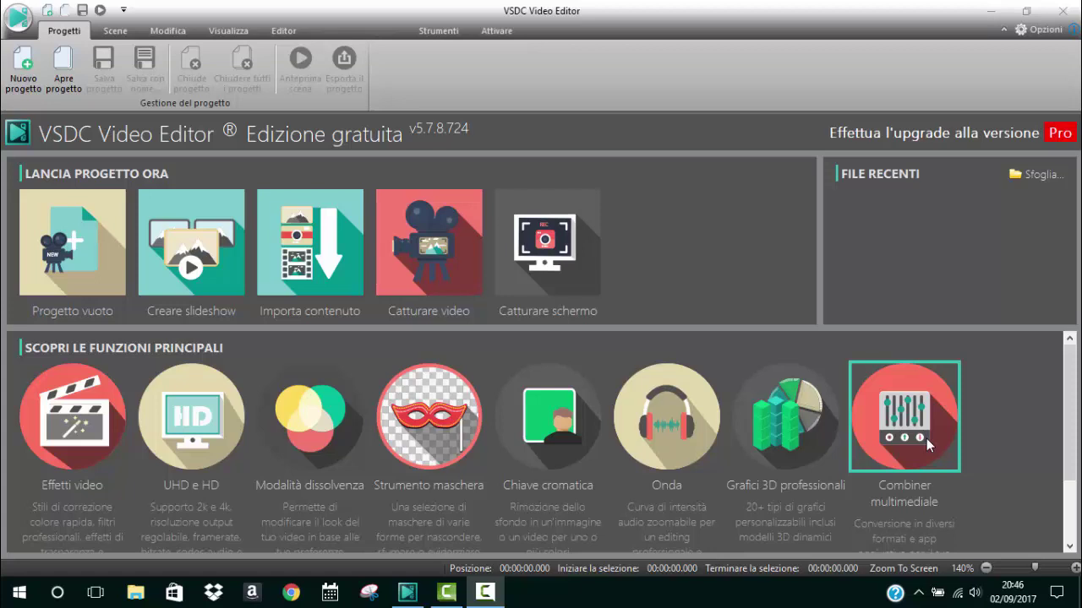
- Create an empty project titled EFFETTI AUDIO, keeping the default resolution, frame rate and audio settings
click(60, 247)
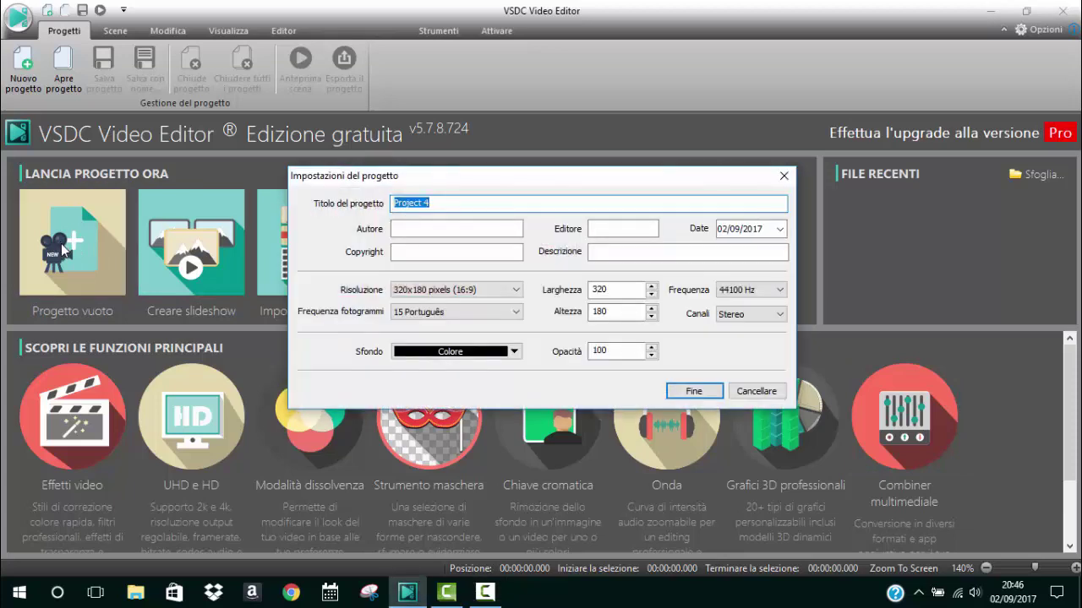
key(BackSpace)
text(EFFETTI AUDIO)
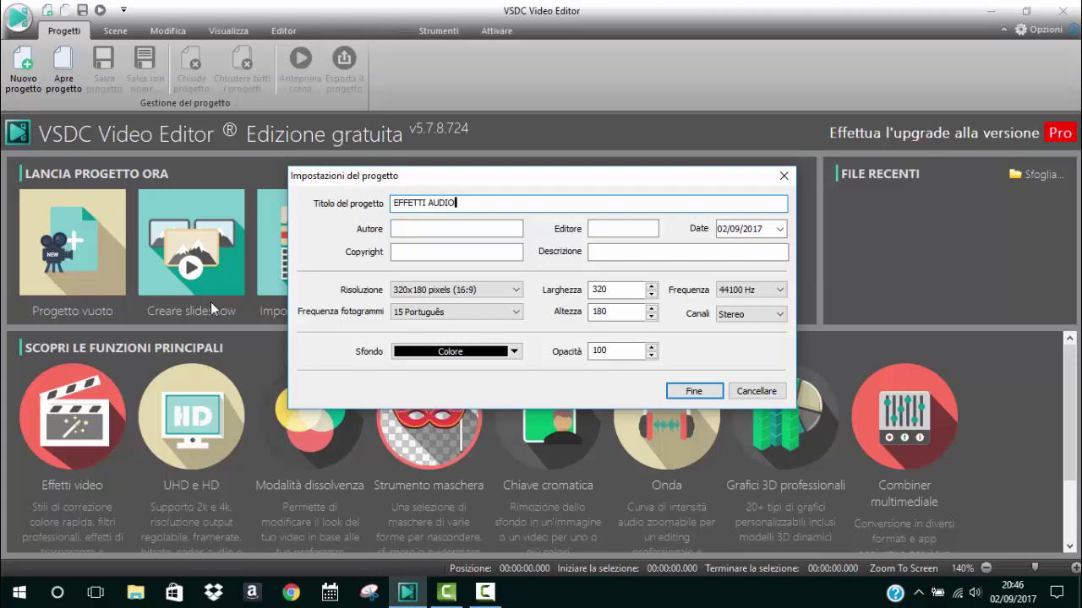
click(692, 391)
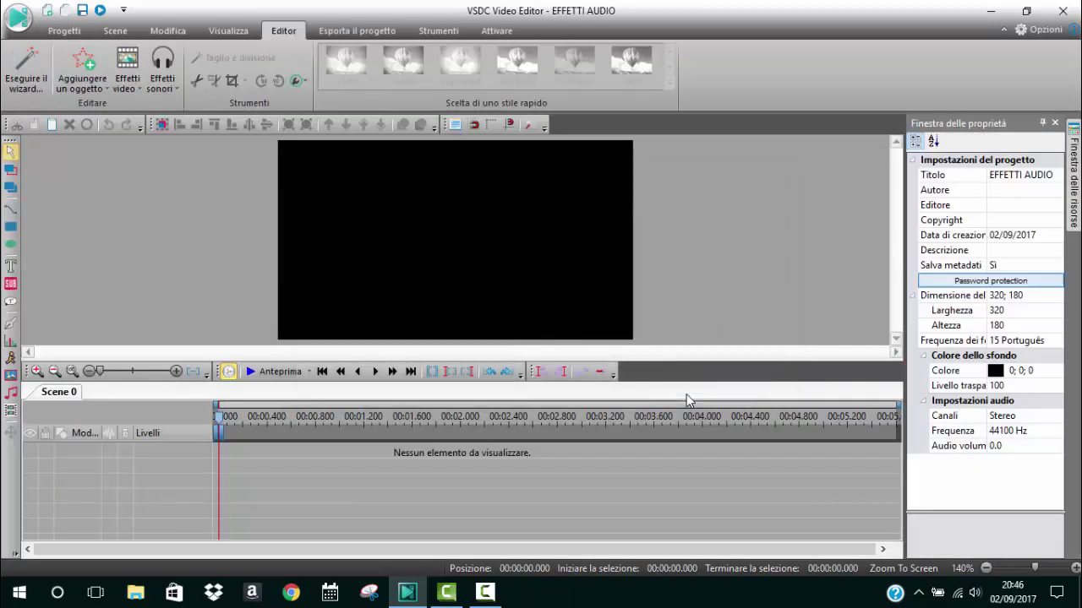
- Import the video PROVA EFFETTI VIDEO from the Desktop and place it at the cursor position on the timeline
click(11, 410)
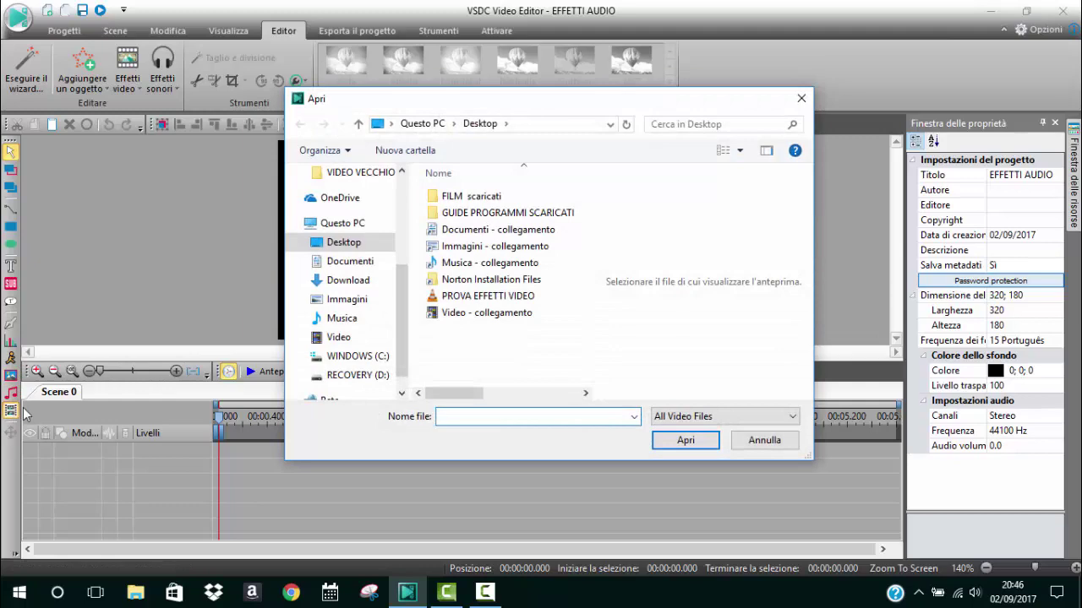
click(466, 301)
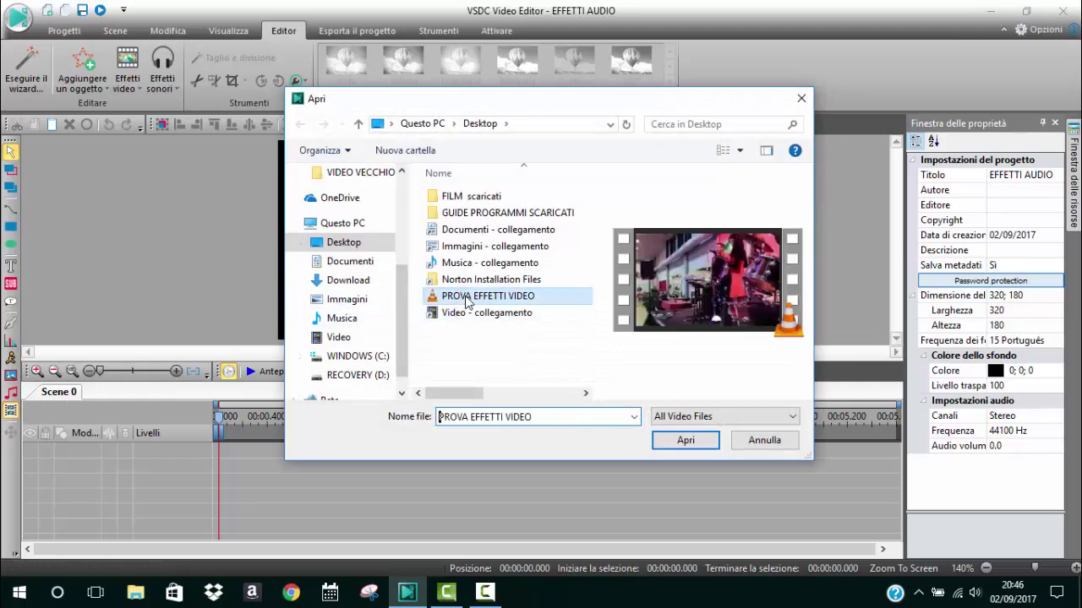
click(676, 447)
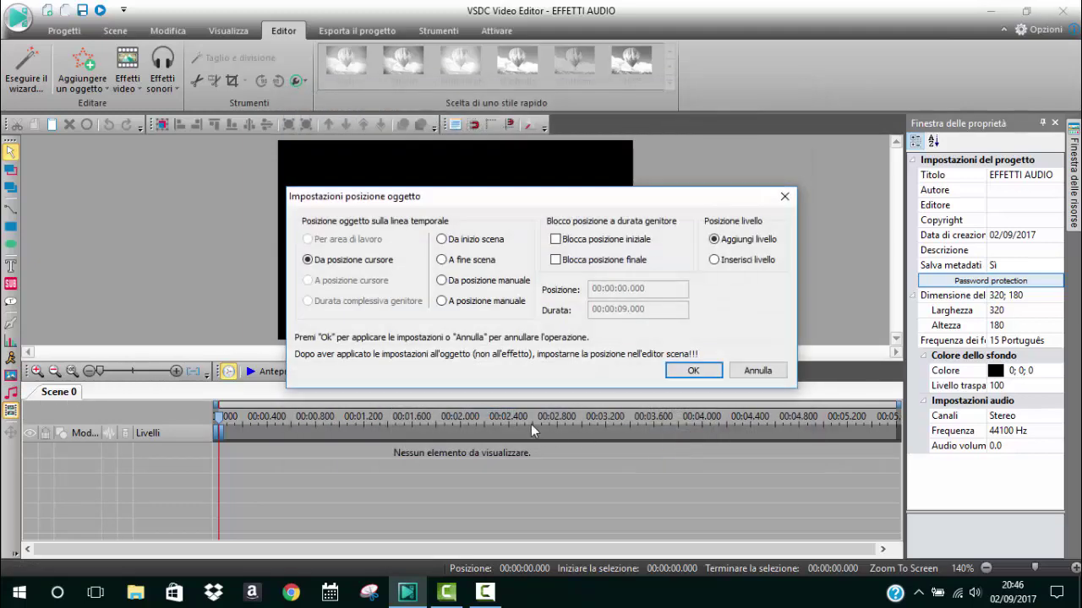
click(693, 371)
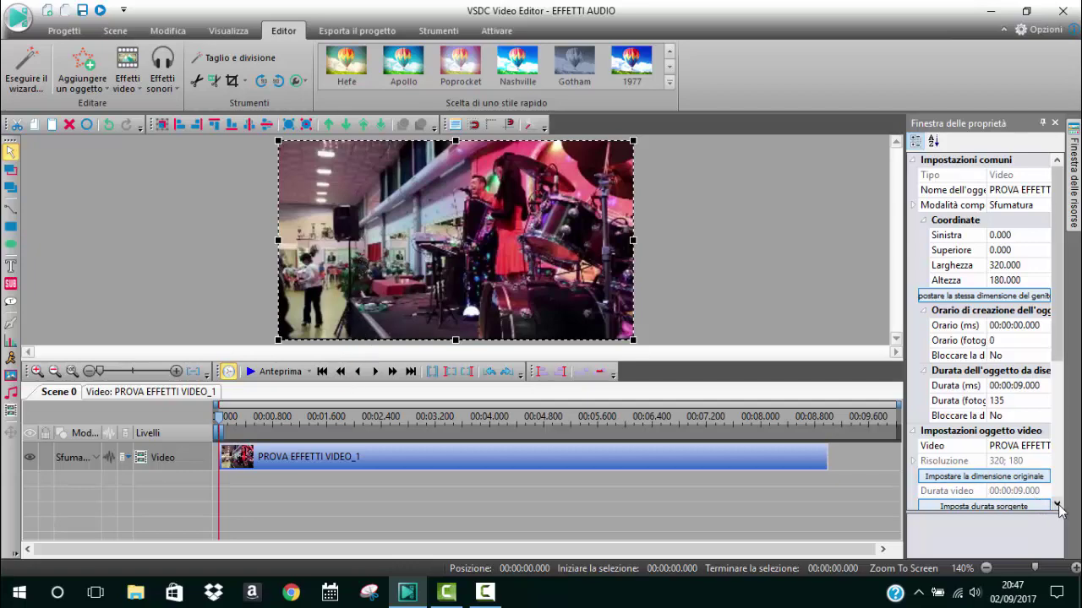
- Look through the video object's properties, then hide the properties window and show it again
drag(1058, 505, 1058, 505)
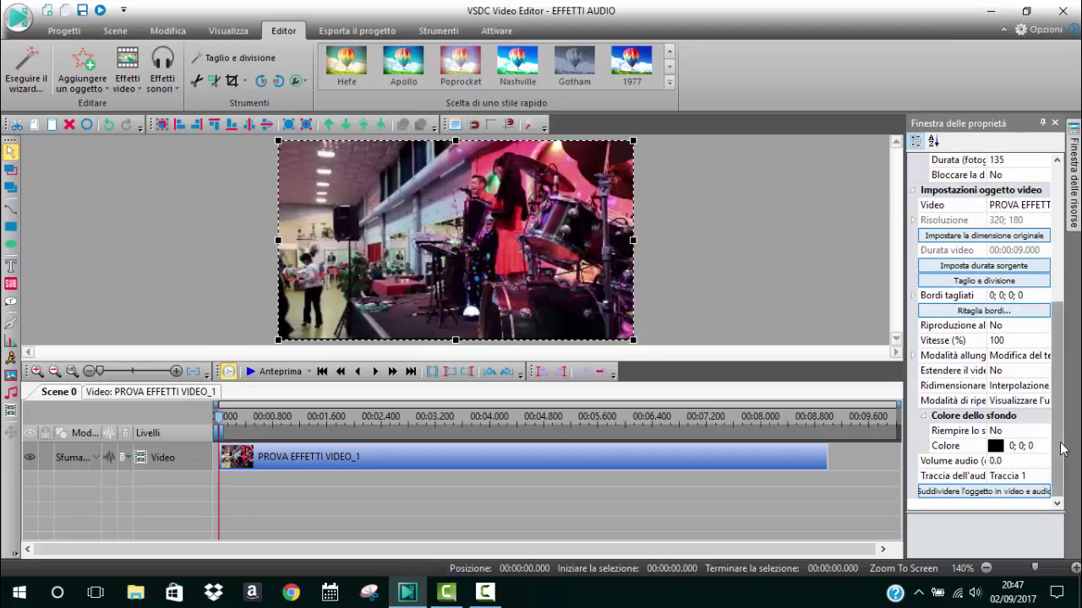
drag(1062, 448, 1044, 268)
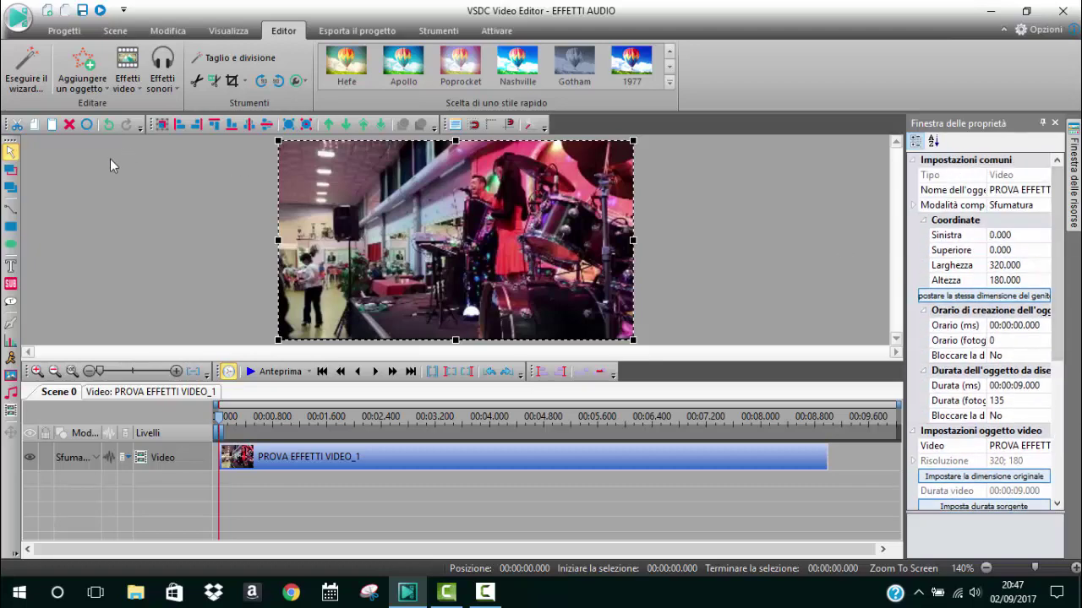
click(221, 31)
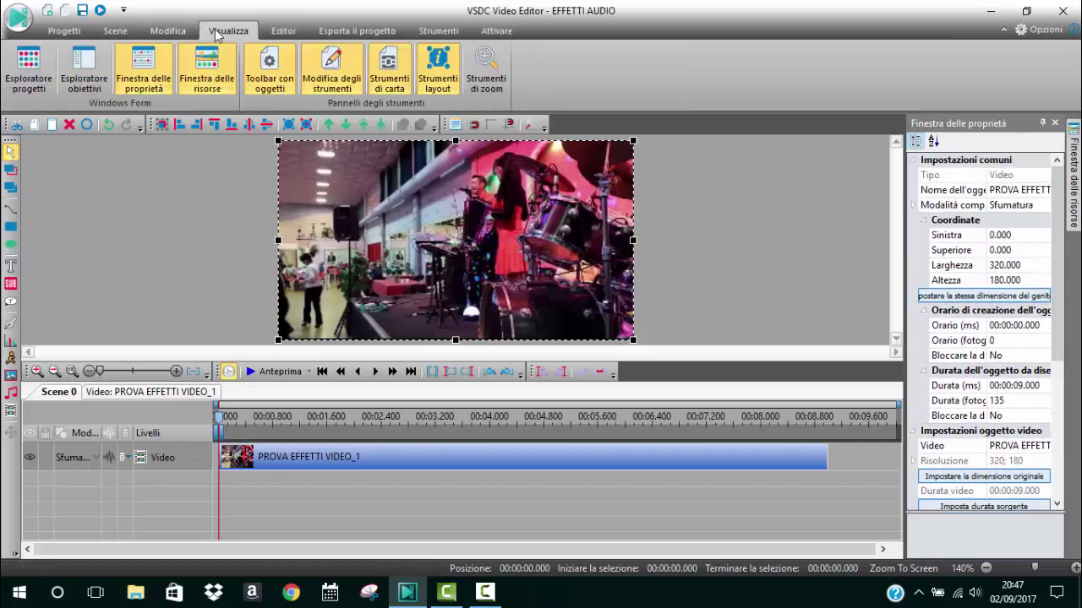
click(153, 85)
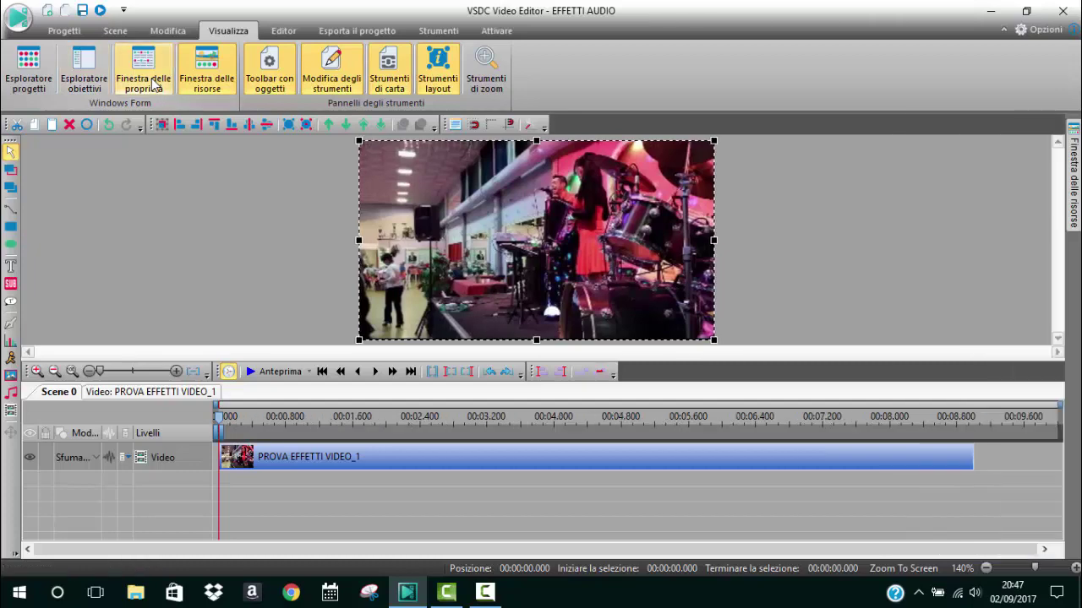
click(151, 78)
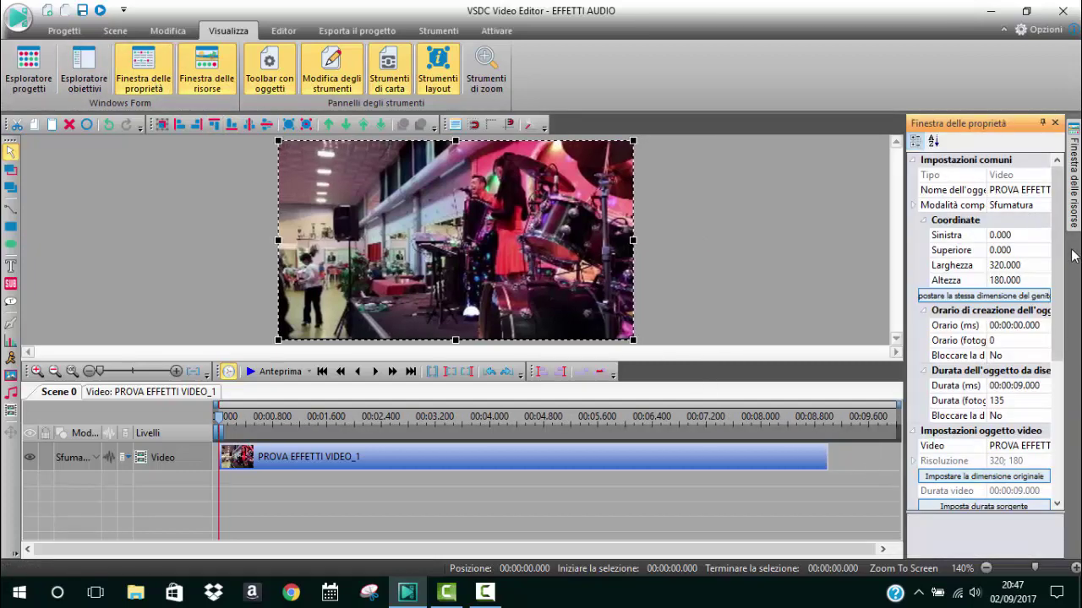
- Split the imported video object into separate video and audio objects
click(1061, 279)
drag(1062, 279, 1061, 423)
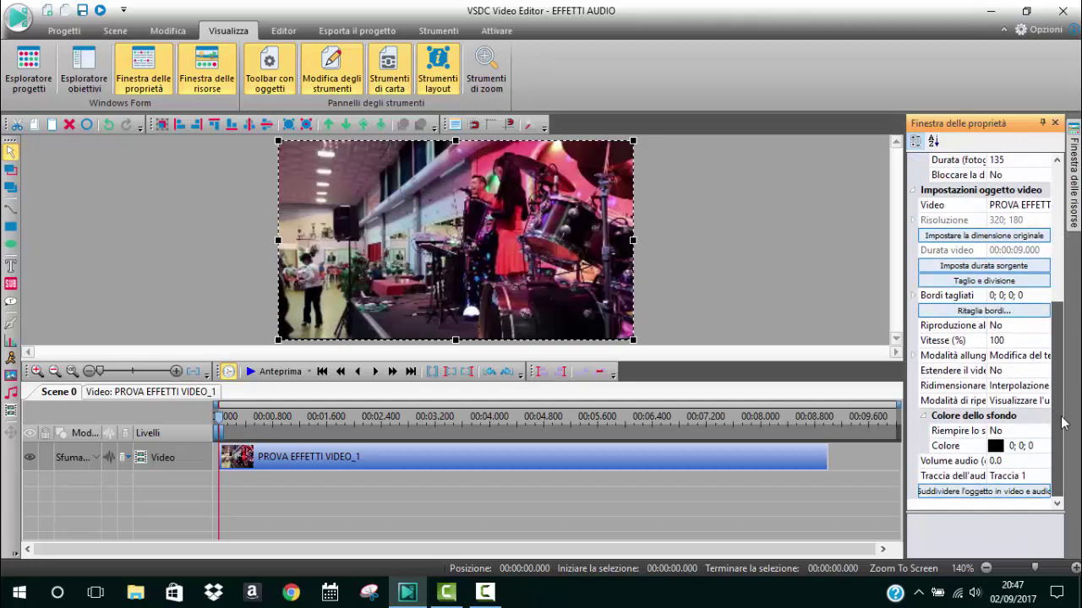
click(1008, 497)
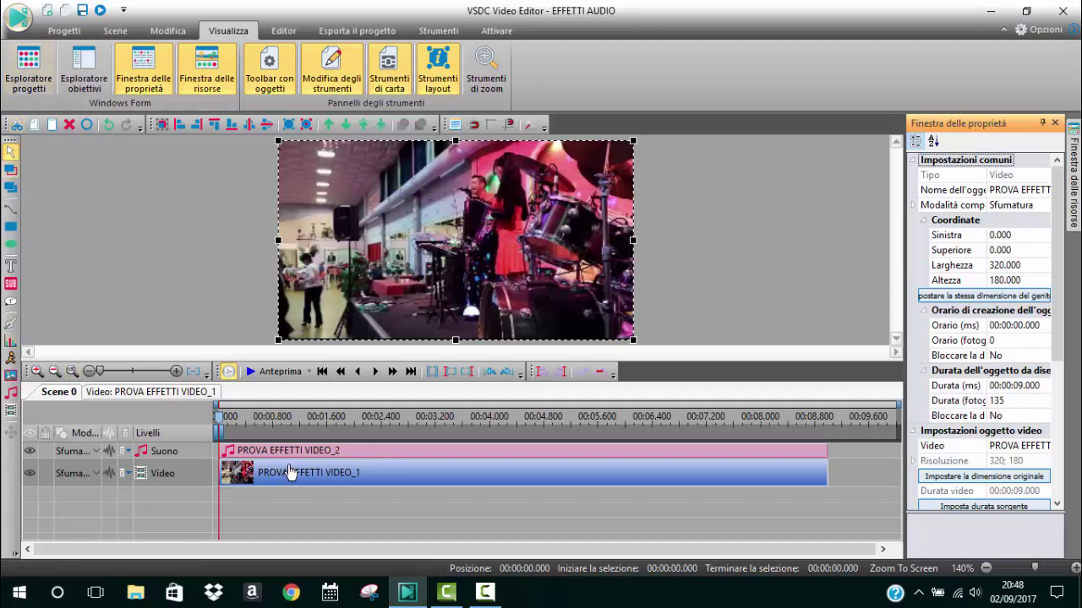
- Examine the separated sound track and its available commands, and preview the scene
mouse_move(324, 452)
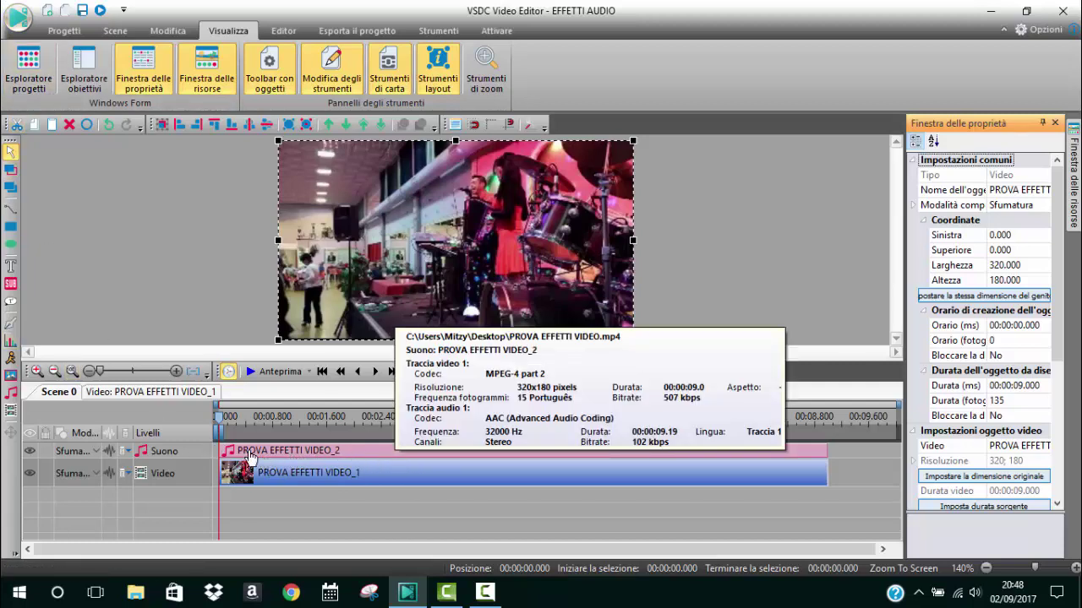
mouse_move(283, 484)
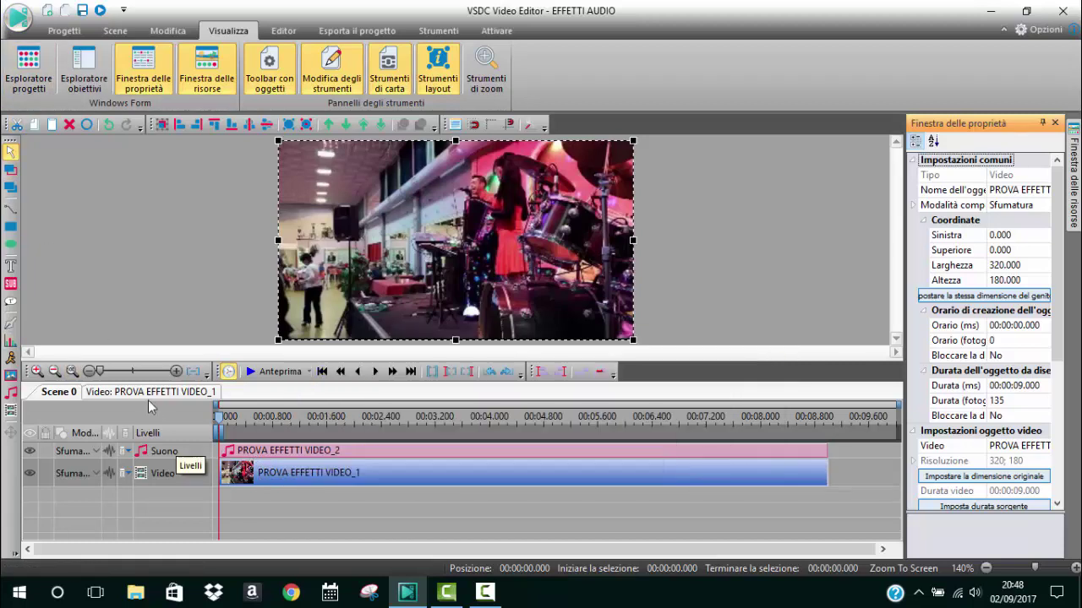
click(295, 453)
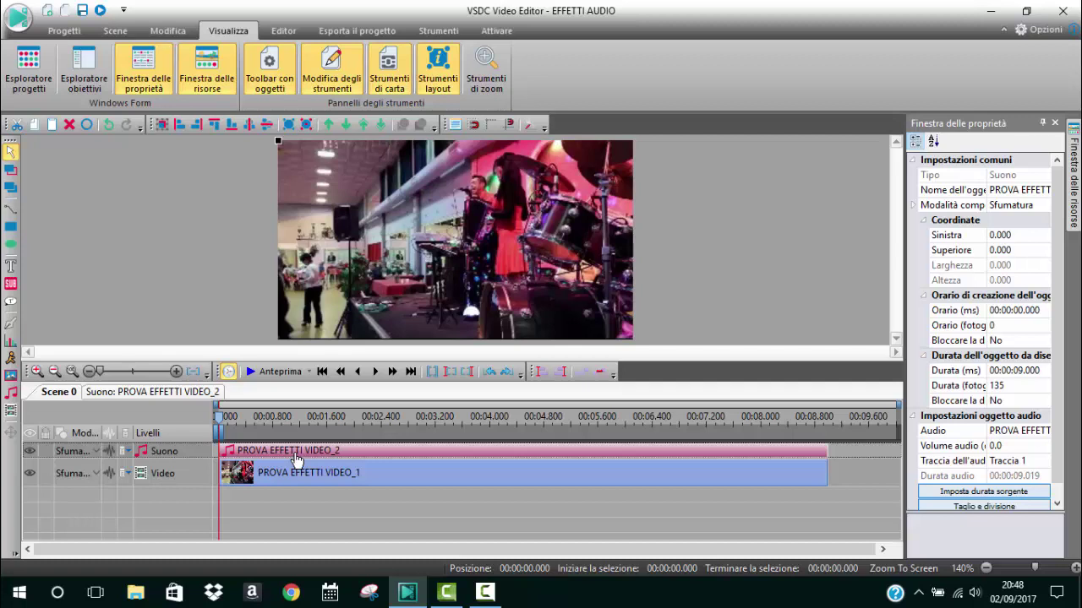
right_click(296, 456)
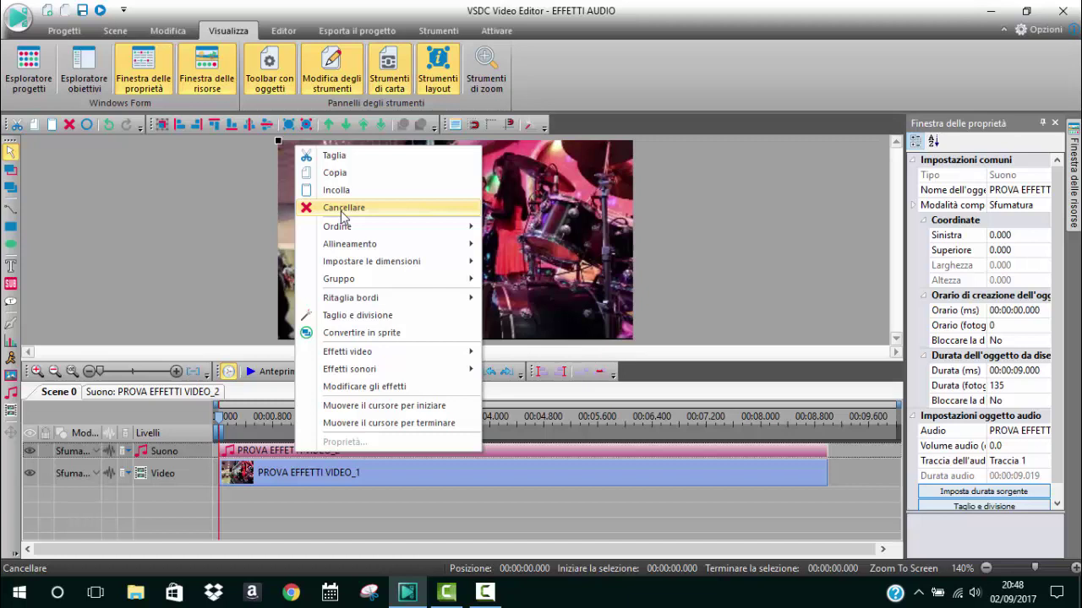
click(195, 267)
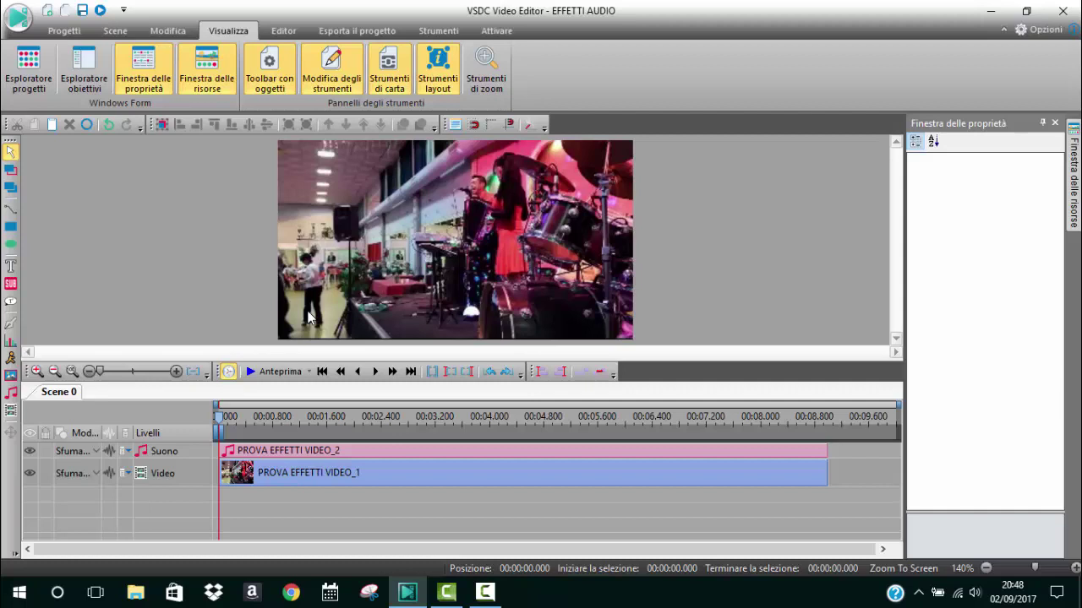
click(262, 376)
- Add the Crescita di intensità sound effect to the sound track, from the scene start with a duration of 00:00:03.000
mouse_move(243, 454)
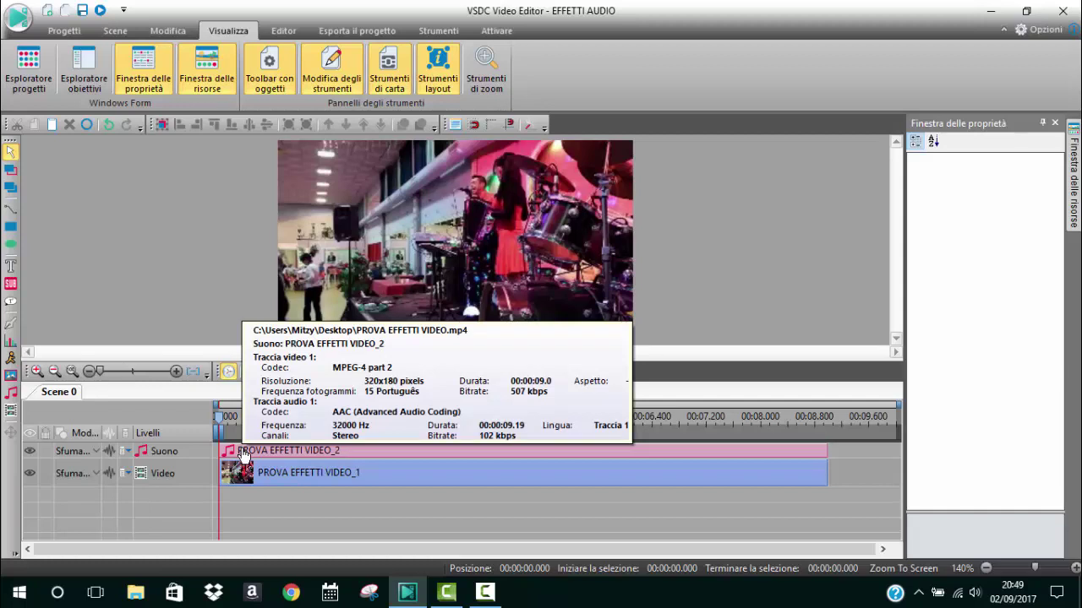
click(243, 455)
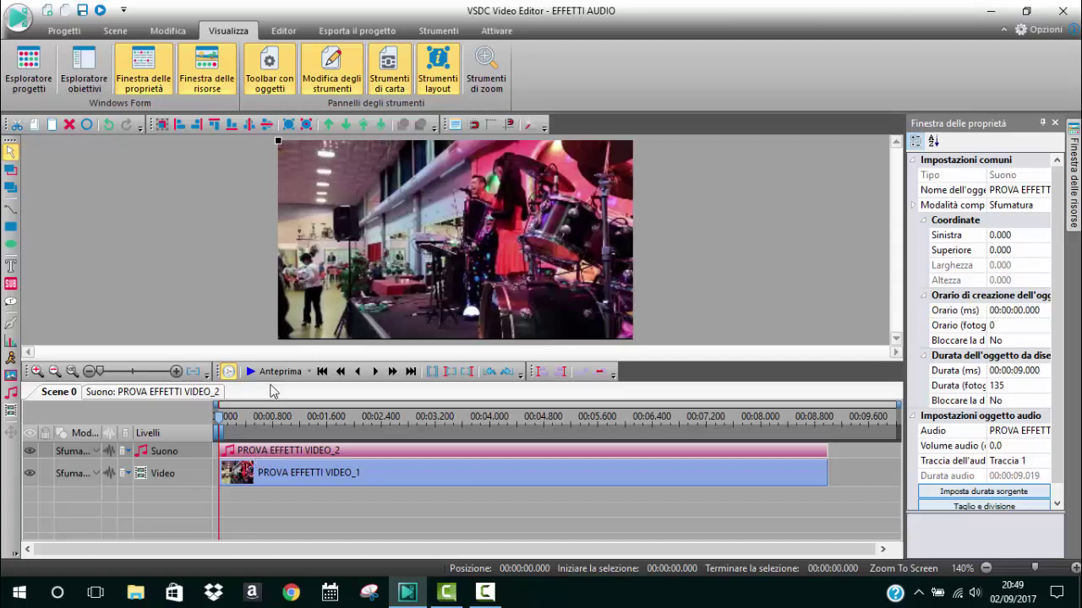
click(164, 34)
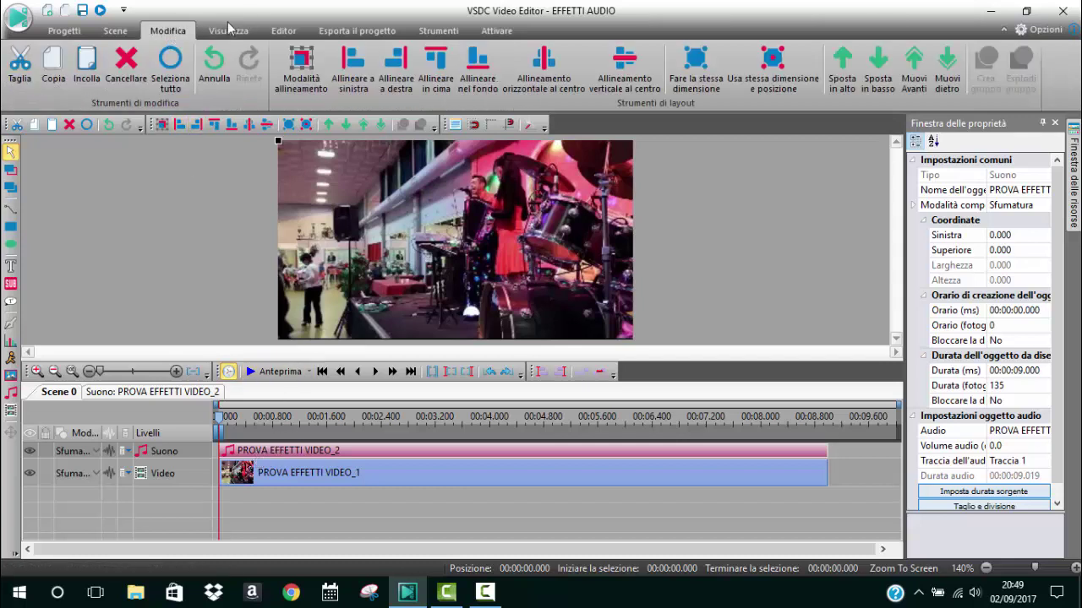
click(272, 34)
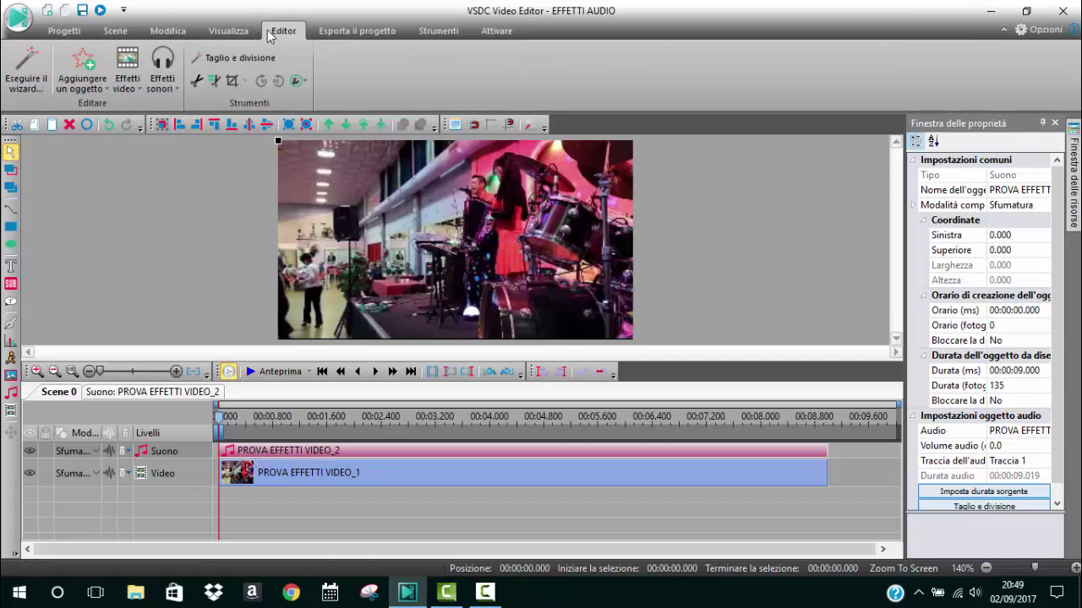
click(169, 82)
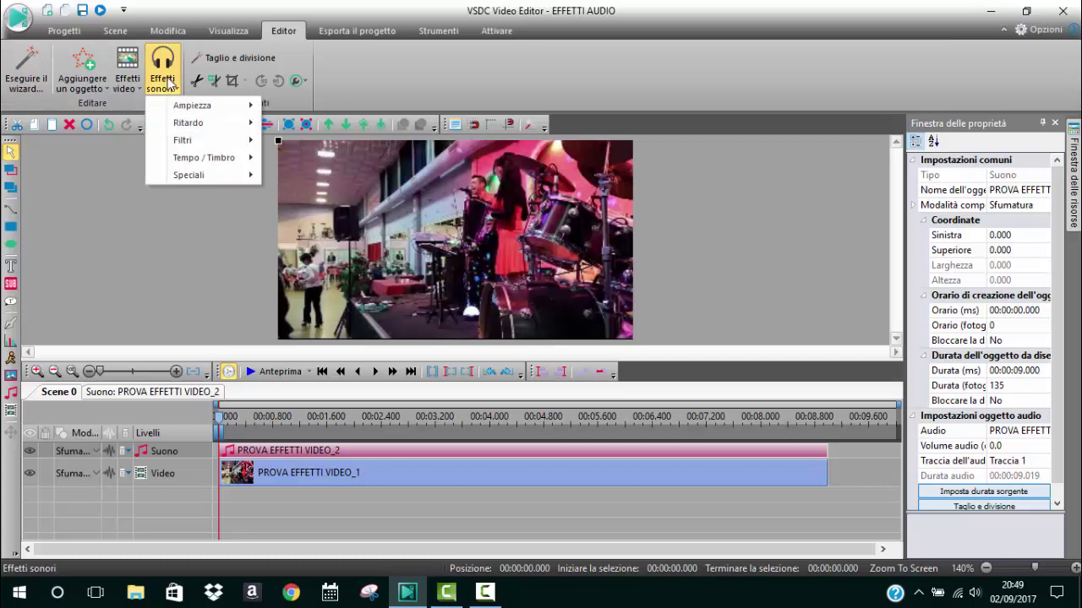
mouse_move(176, 124)
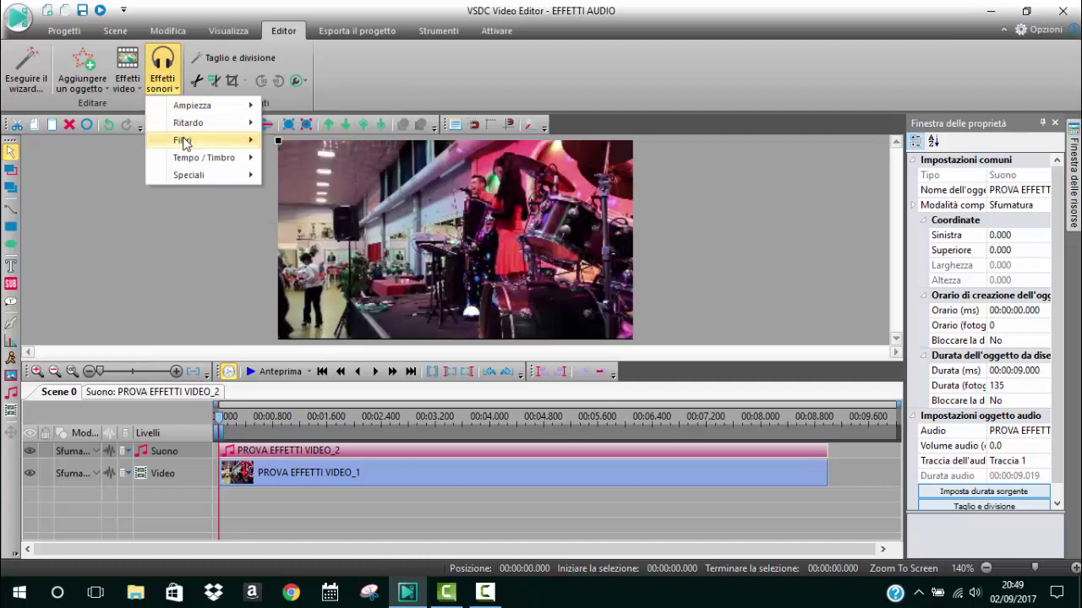
mouse_move(188, 162)
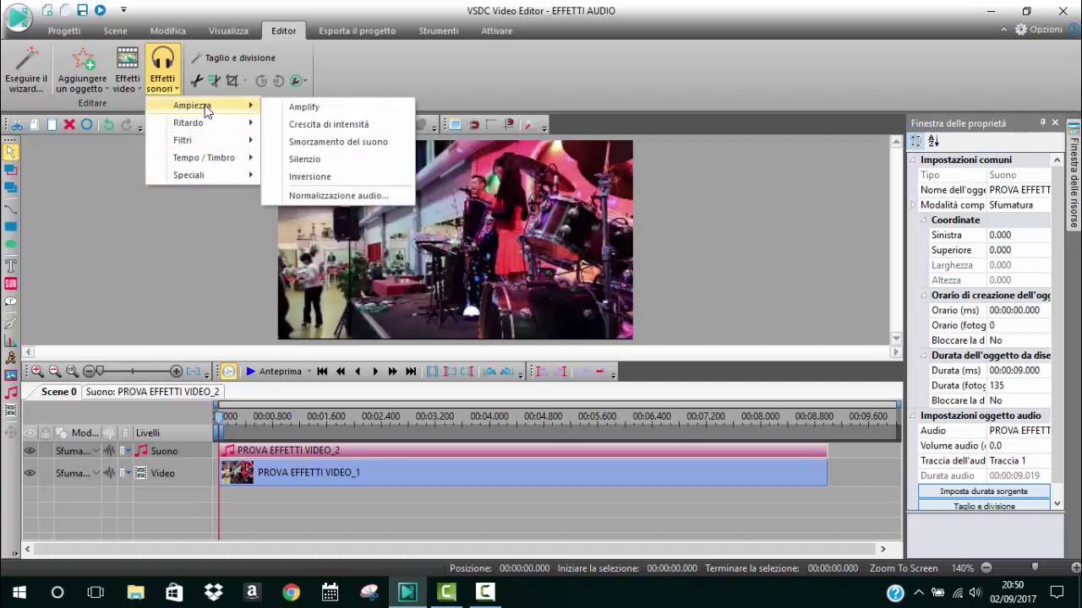
click(297, 131)
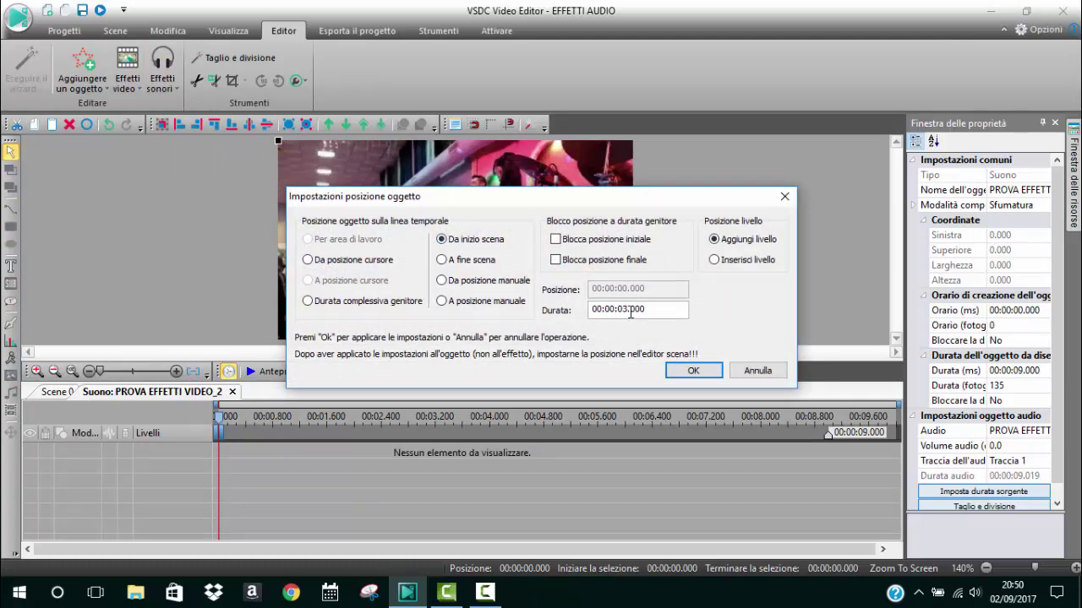
click(693, 372)
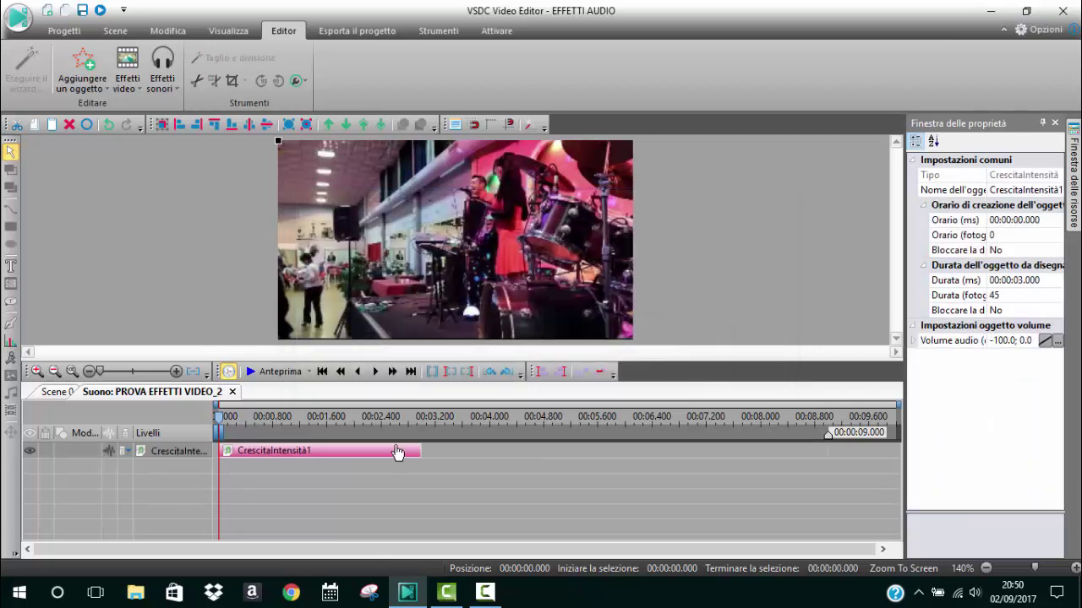
- Preview the first three seconds of the scene to hear the fade-in, and close the preview
click(264, 372)
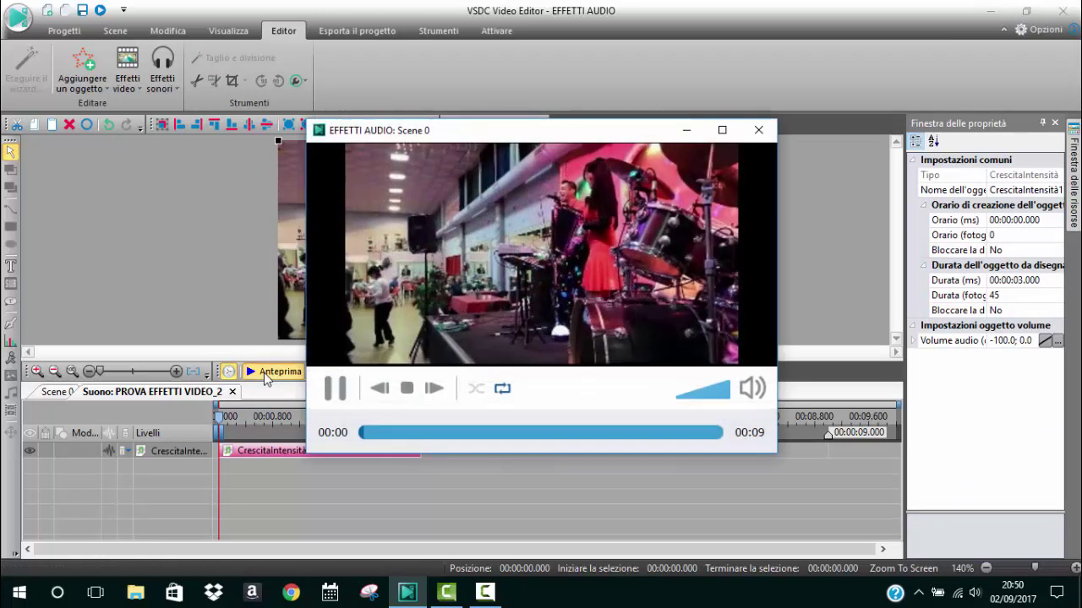
click(335, 402)
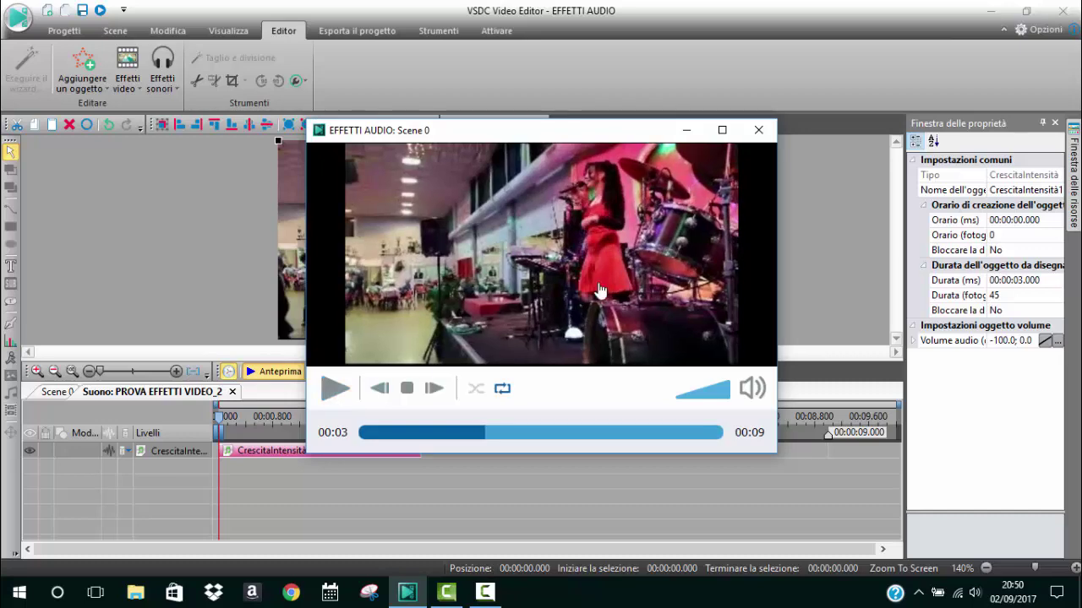
click(765, 131)
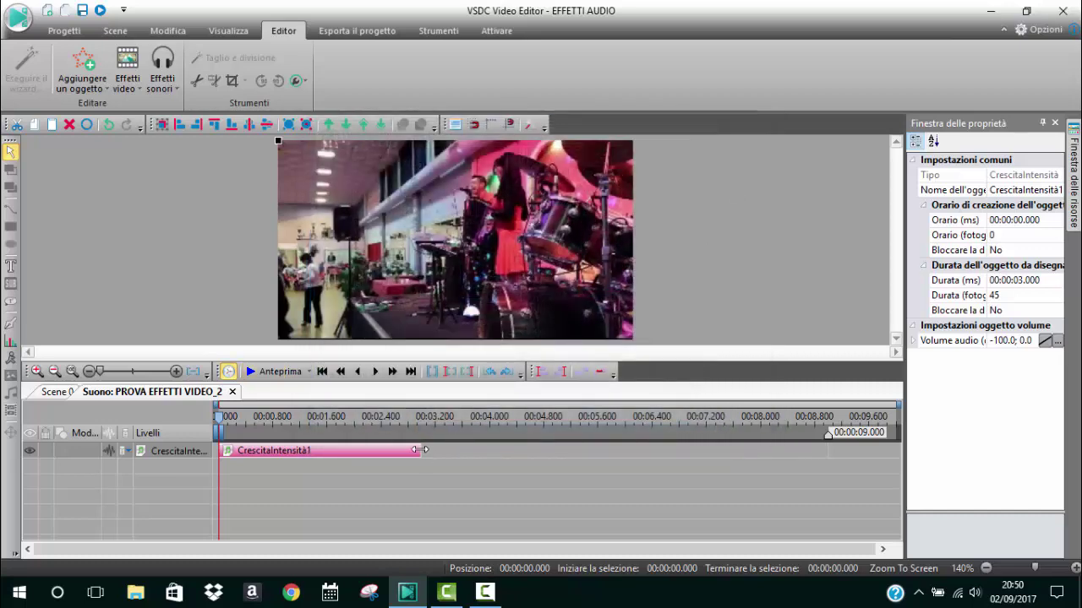
- Lengthen the fade-in effect on the timeline to about 3.27 seconds
drag(420, 450, 436, 450)
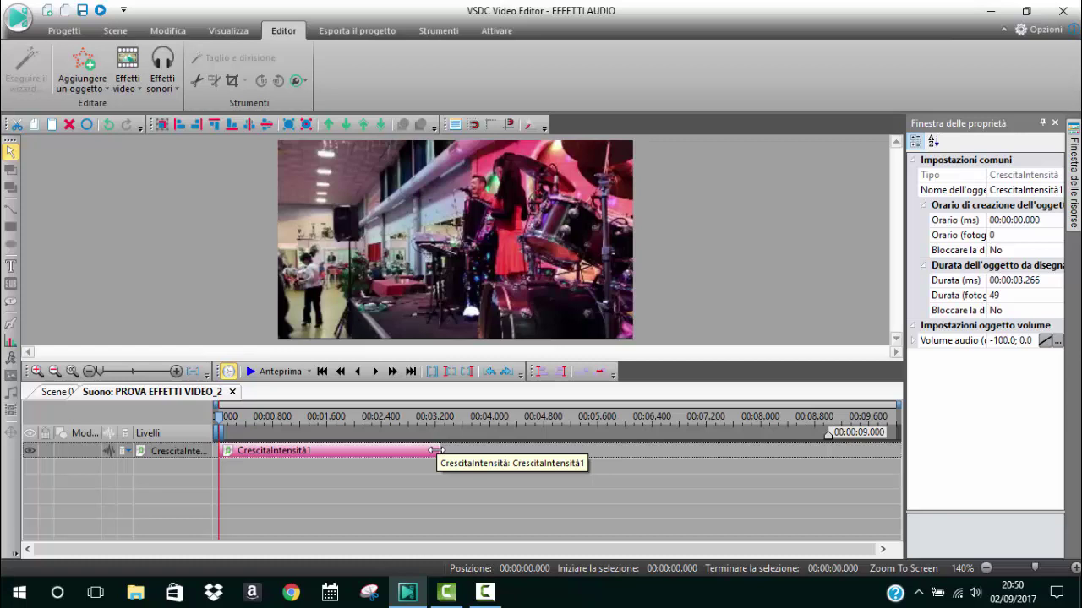
mouse_move(436, 451)
mouse_down()
mouse_move(398, 453)
mouse_move(457, 455)
mouse_move(438, 456)
mouse_up()
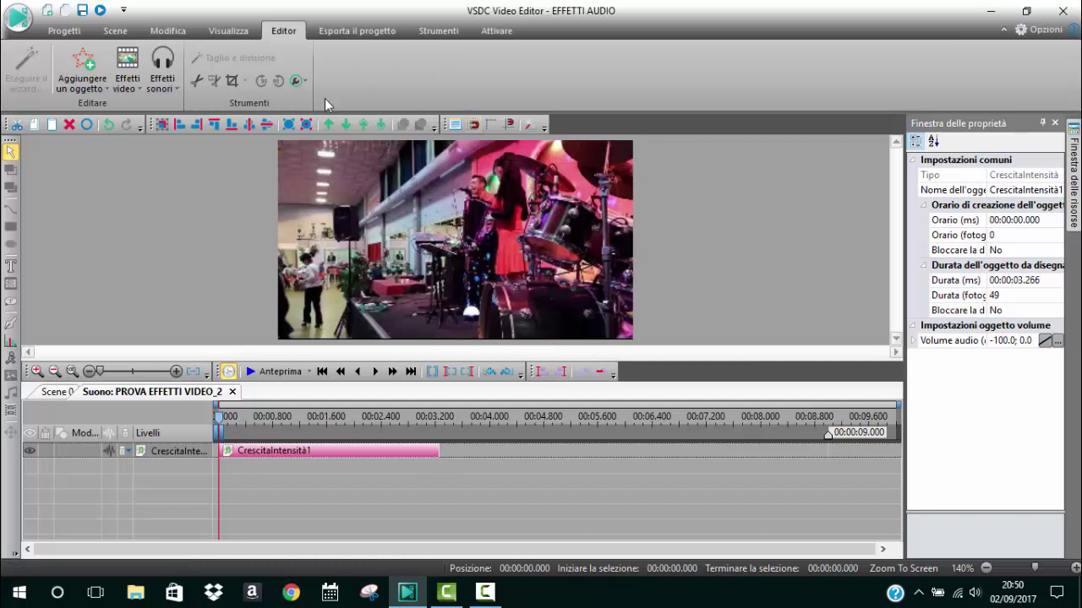
- Add the Smorzamento del suono effect to the sound track at the scene end with a duration of 00:00:03.000
click(166, 91)
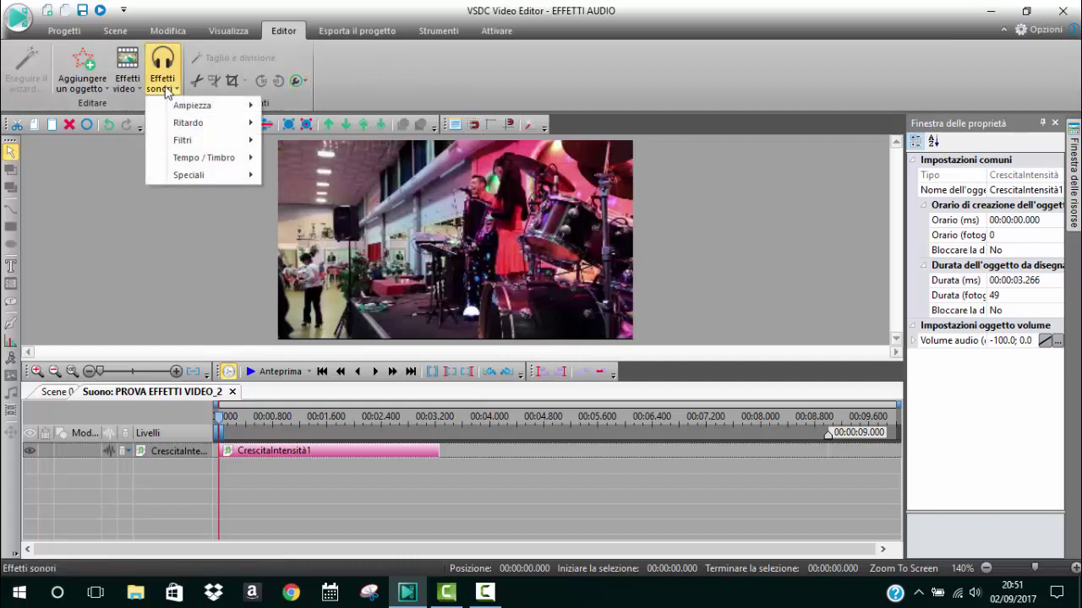
mouse_move(173, 109)
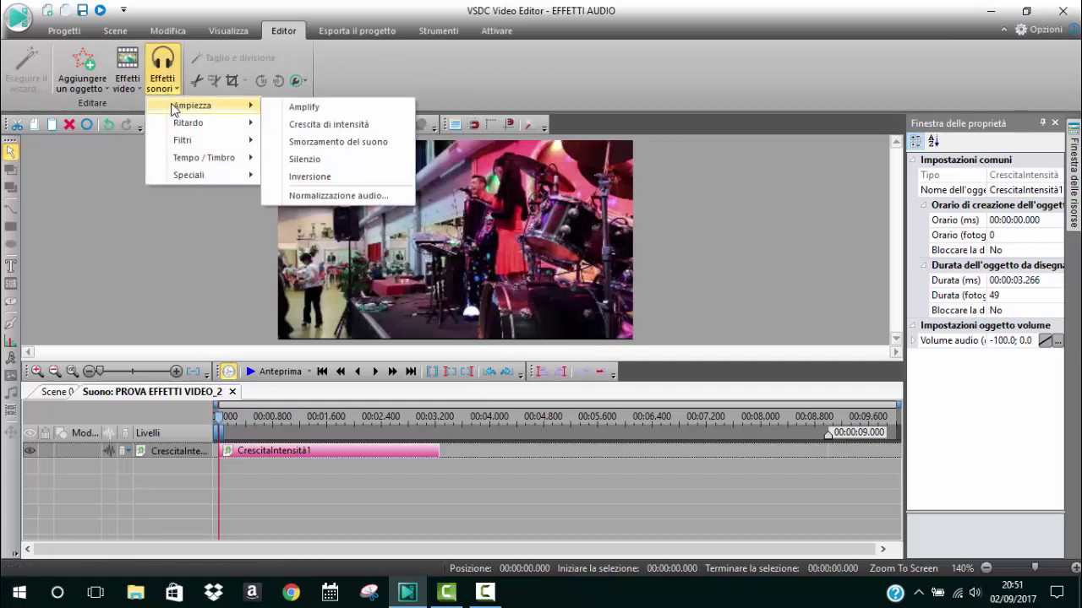
click(312, 142)
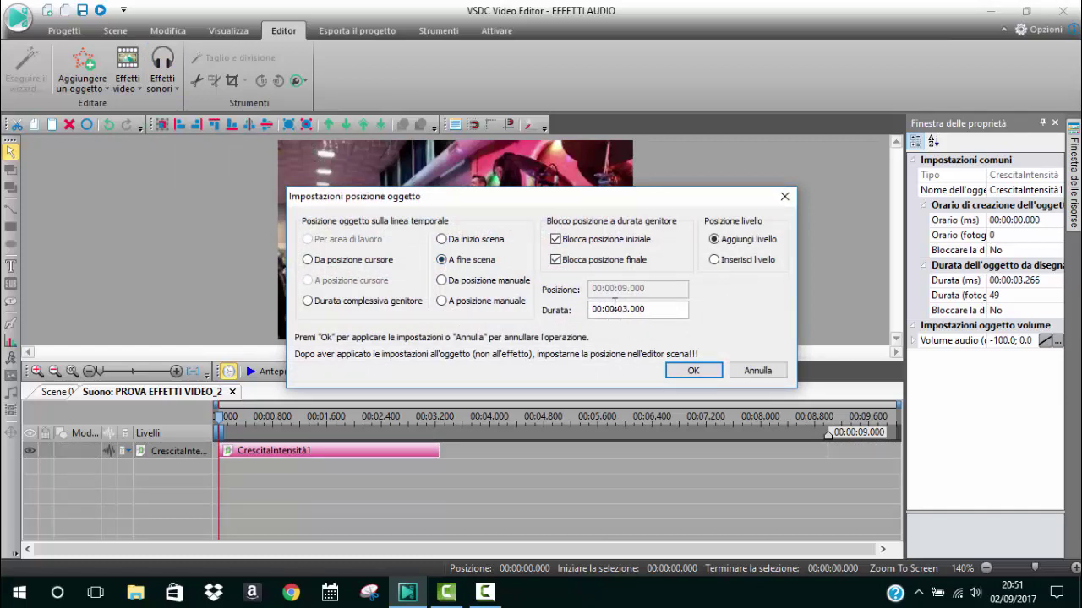
click(690, 372)
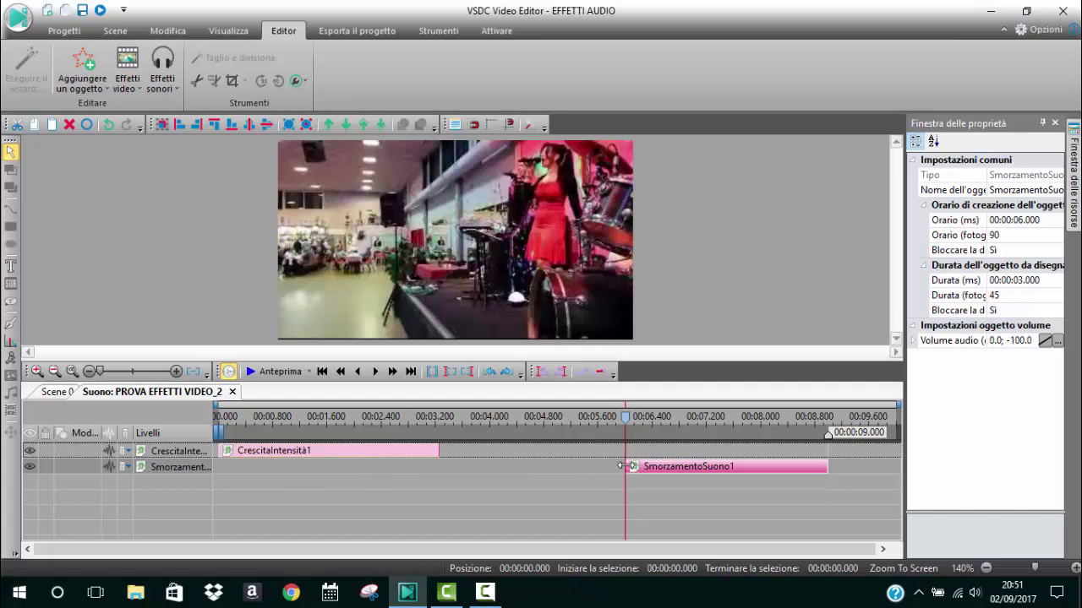
- Lengthen the fade-out effect on the timeline to about 3.27 seconds by moving its start earlier, and preview the result
drag(626, 466, 609, 465)
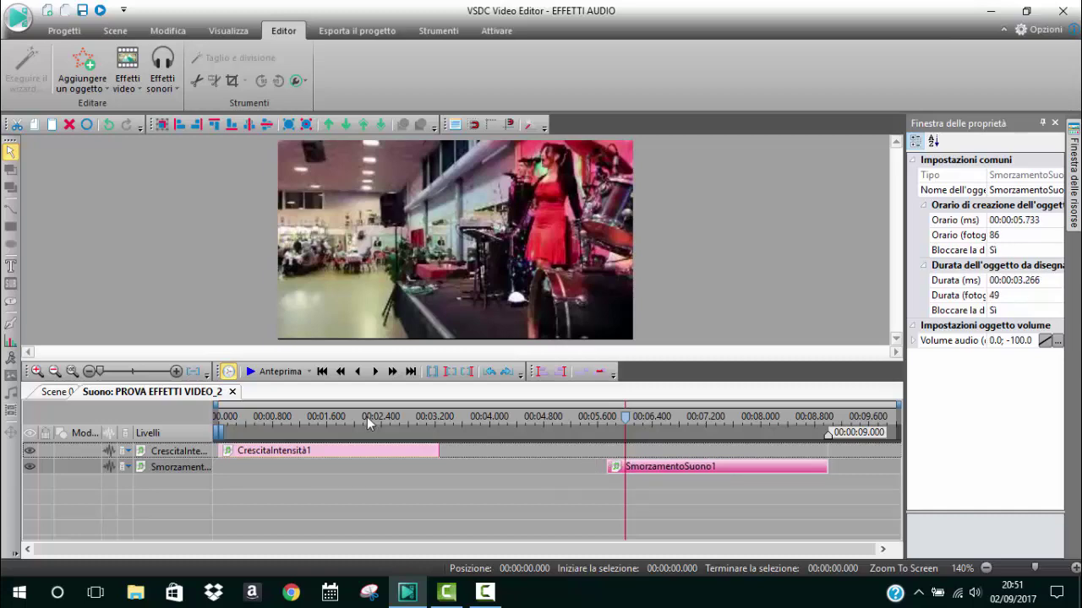
click(270, 377)
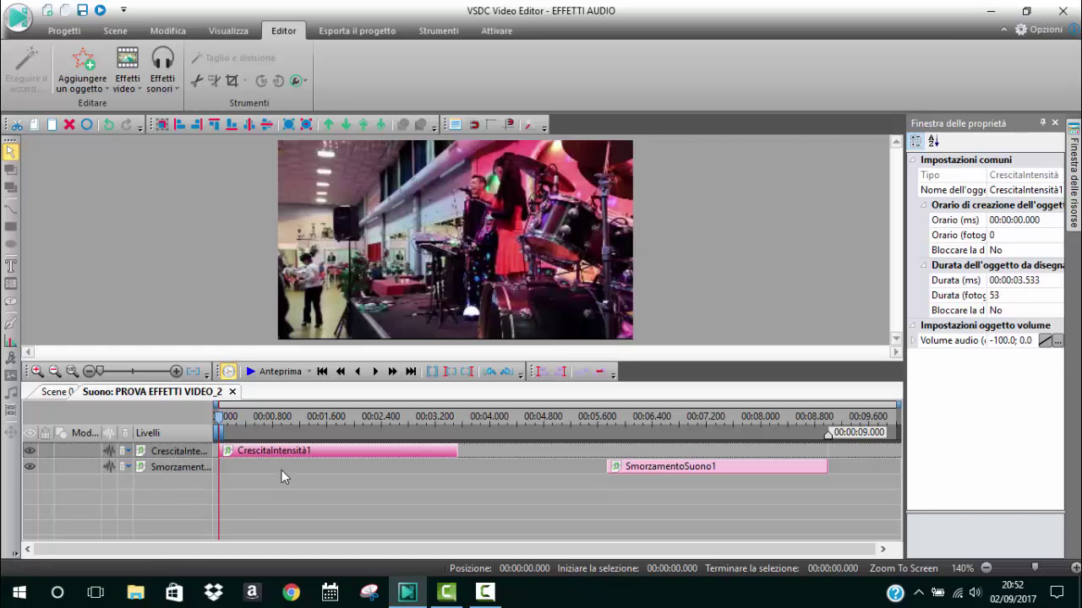
- Return to Scene 0 and select the video object PROVA EFFETTI VIDEO_1 on the timeline
click(50, 391)
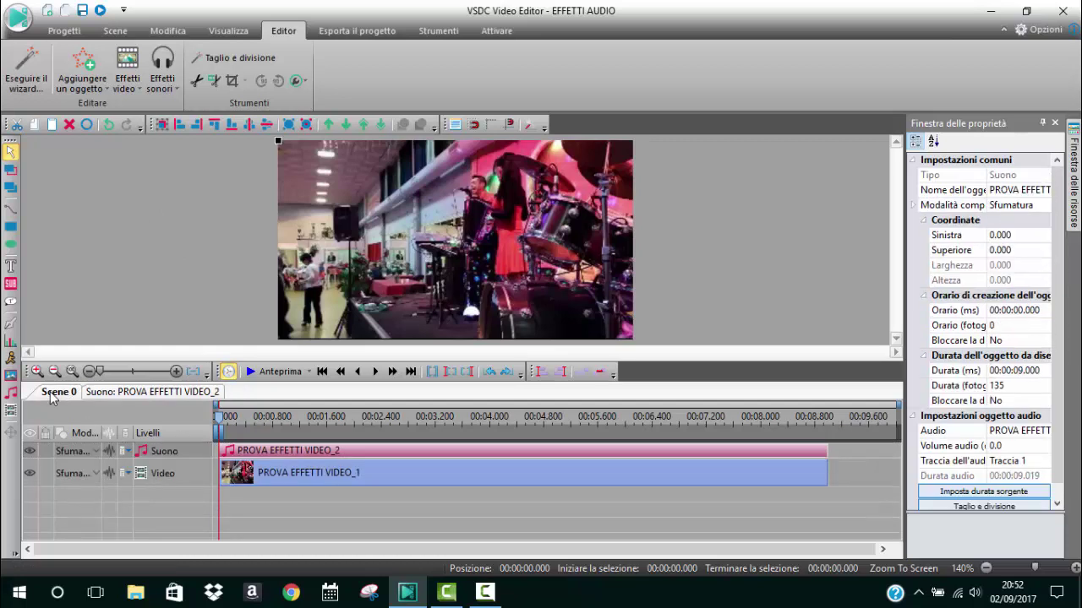
mouse_move(277, 479)
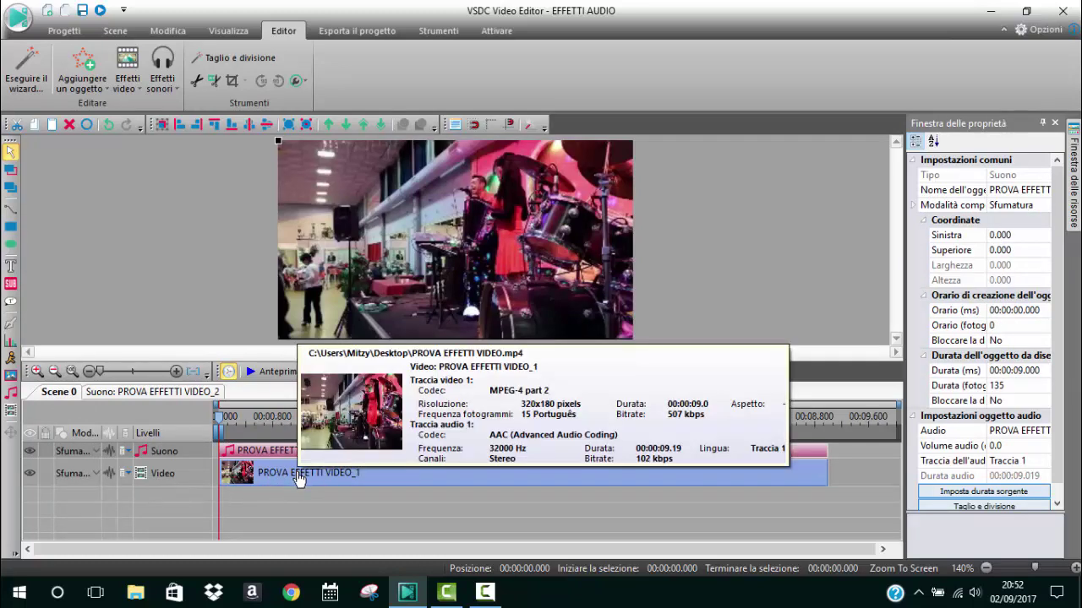
click(297, 479)
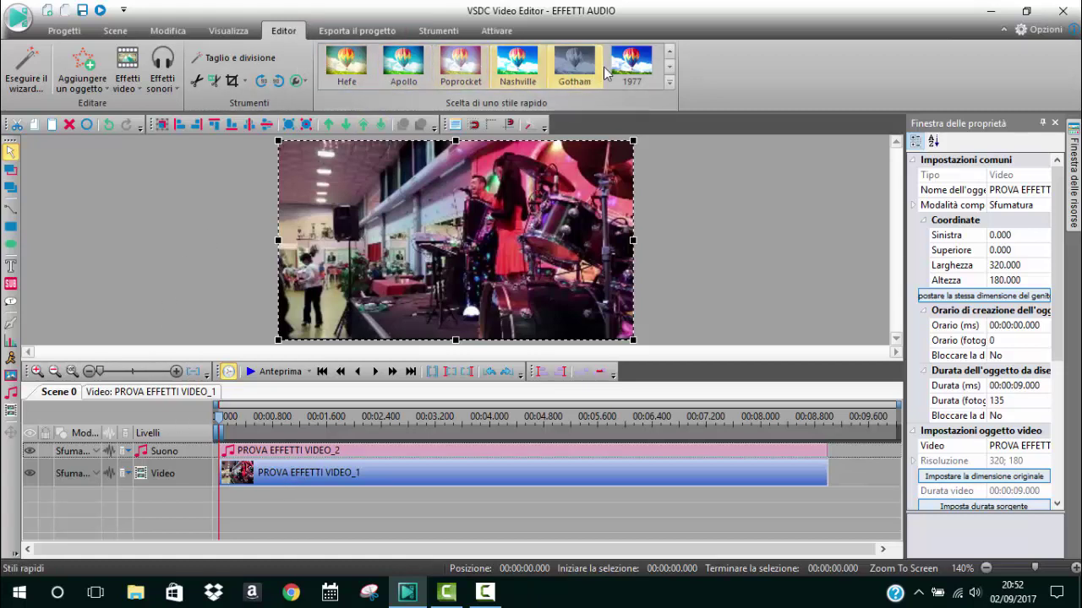
- Try the Vintage 3, Vintage 2 and Vintage 1 quick styles on the selected video
click(668, 82)
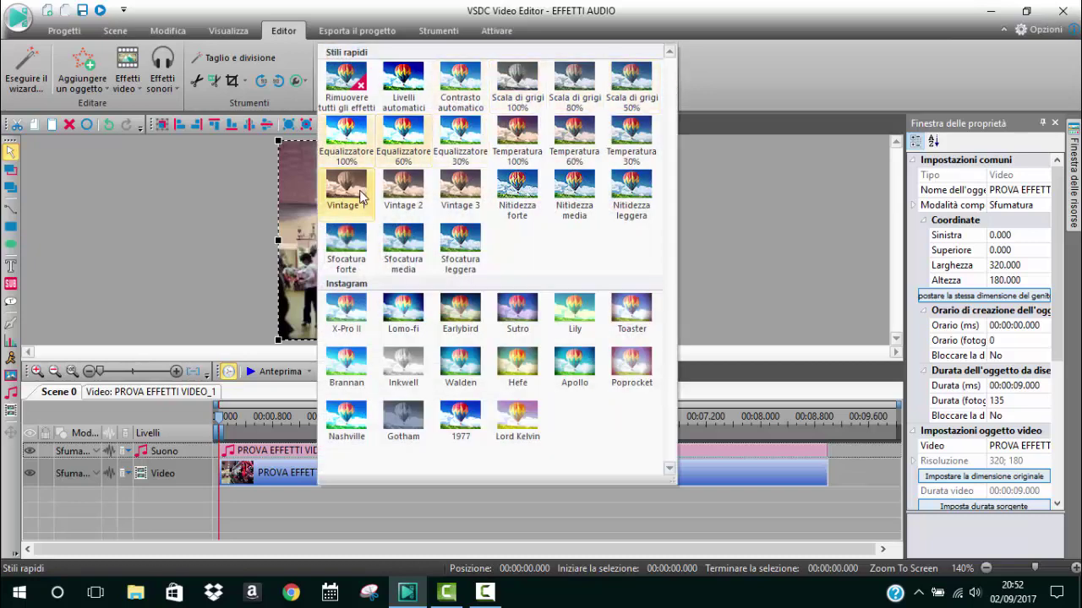
click(464, 178)
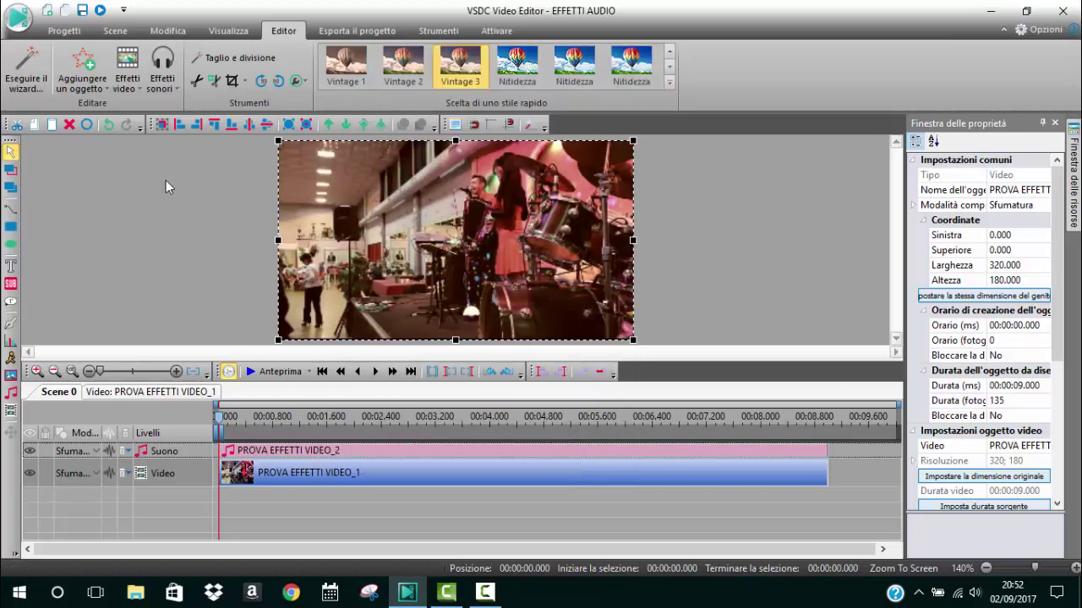
click(408, 71)
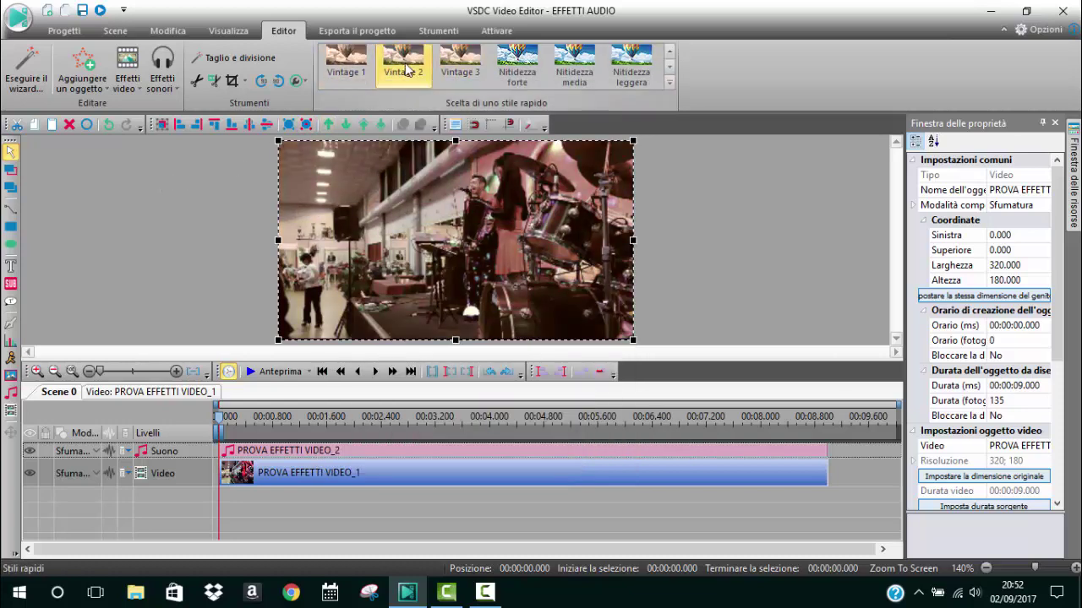
click(348, 77)
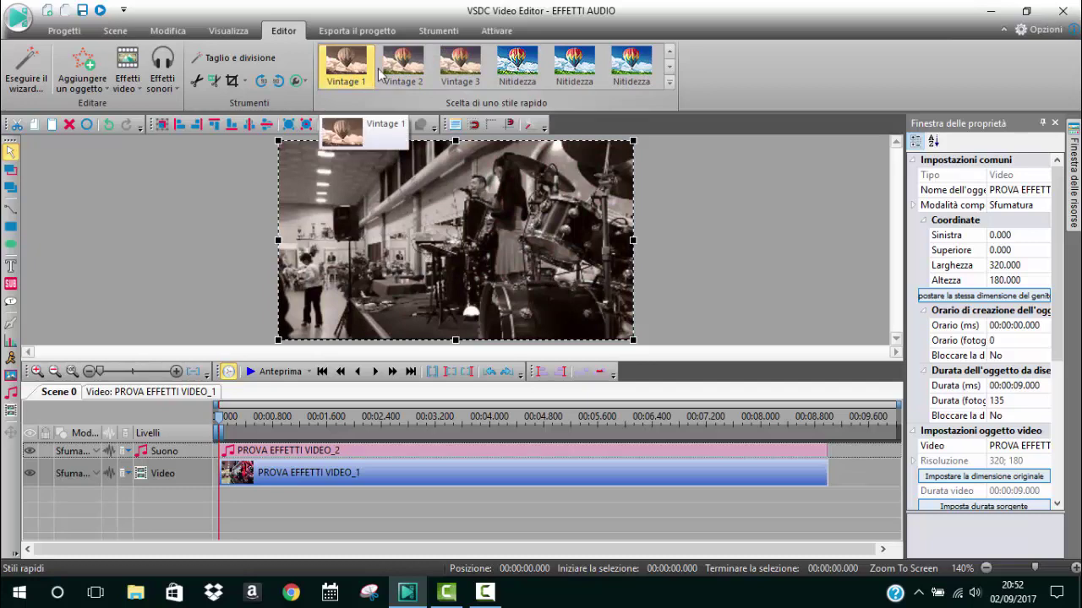
- Apply the Poprocket quick style from the Instagram group to the selected video
click(670, 86)
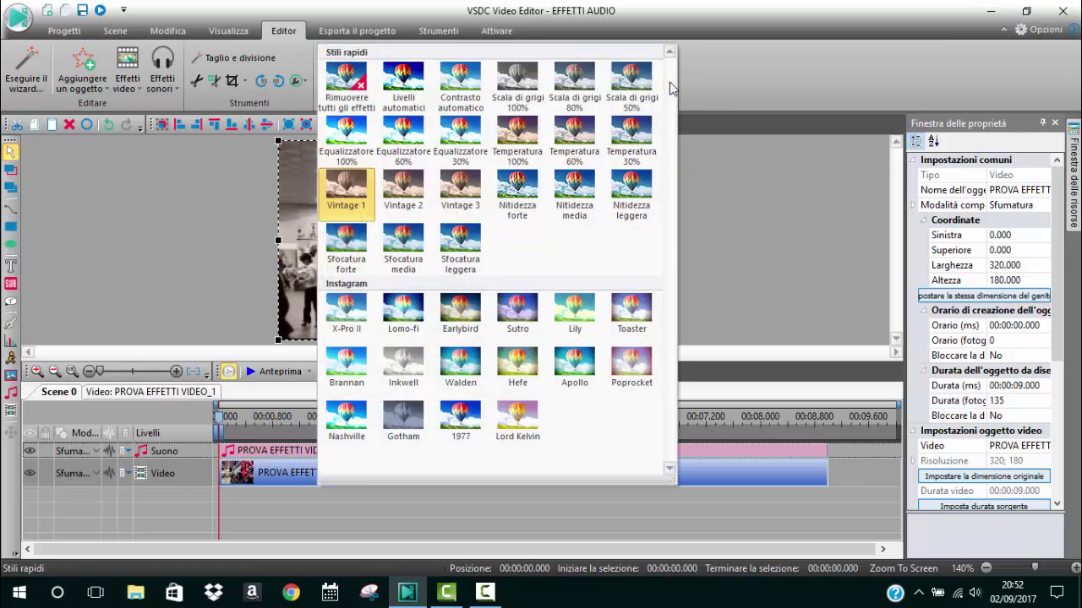
click(628, 372)
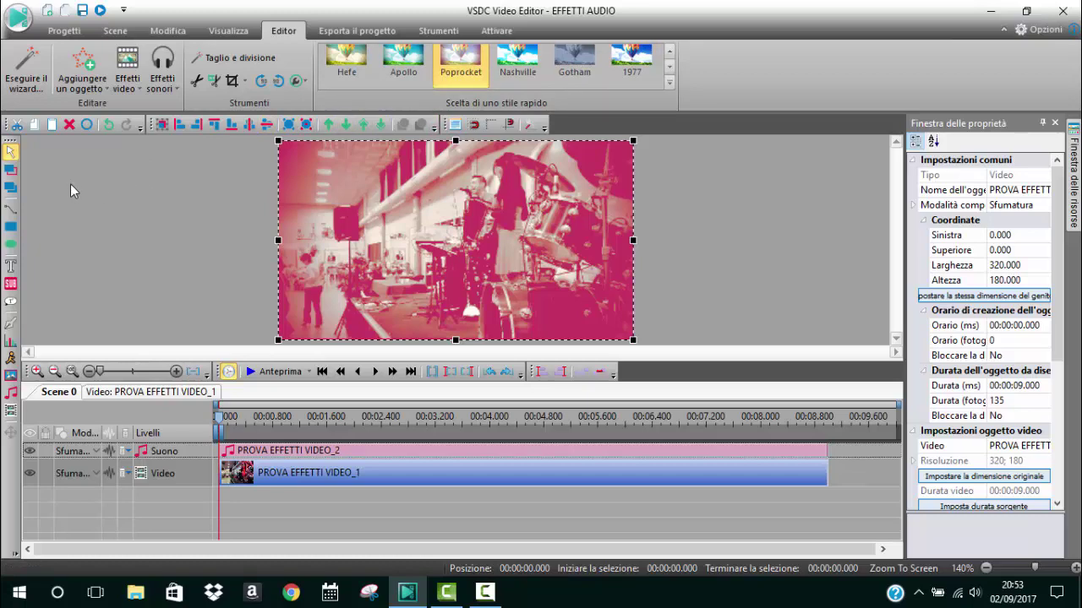
- Set up the project export for the MP3/MP4 device type with MP4 as the output format
click(20, 20)
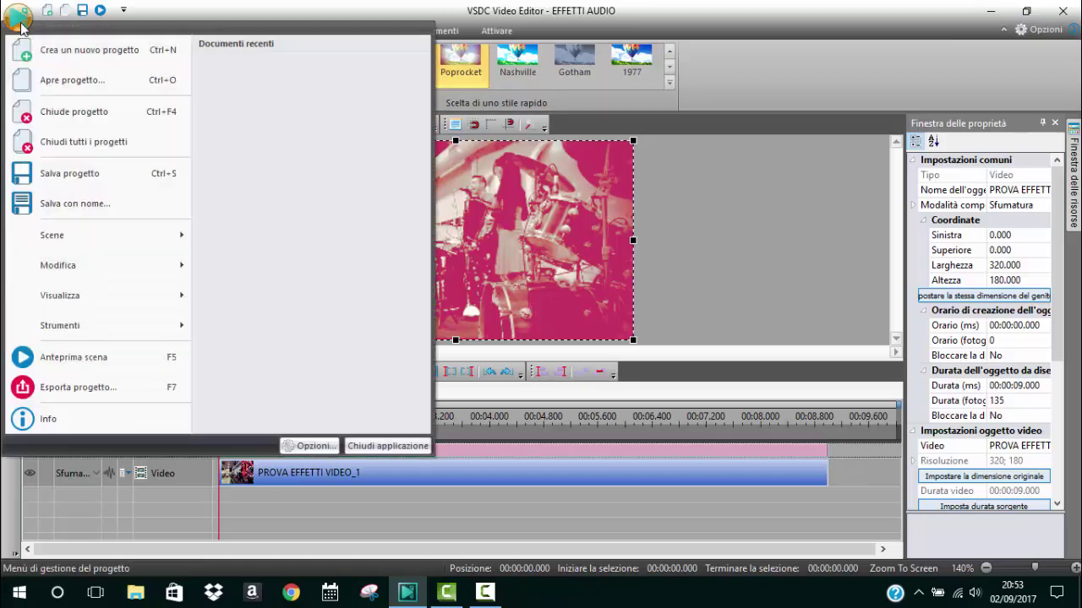
click(78, 388)
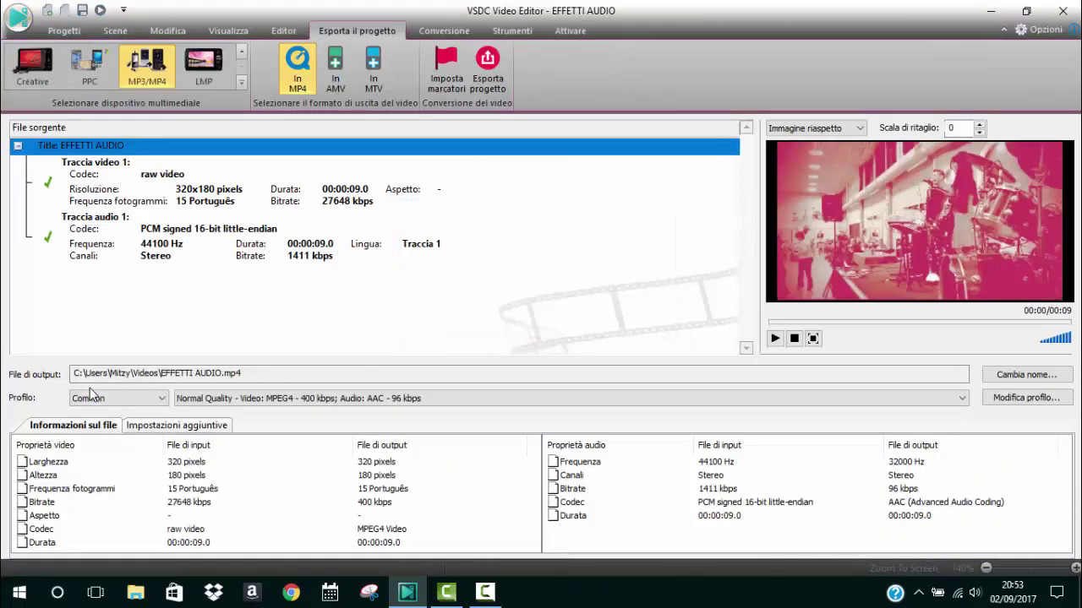
click(240, 82)
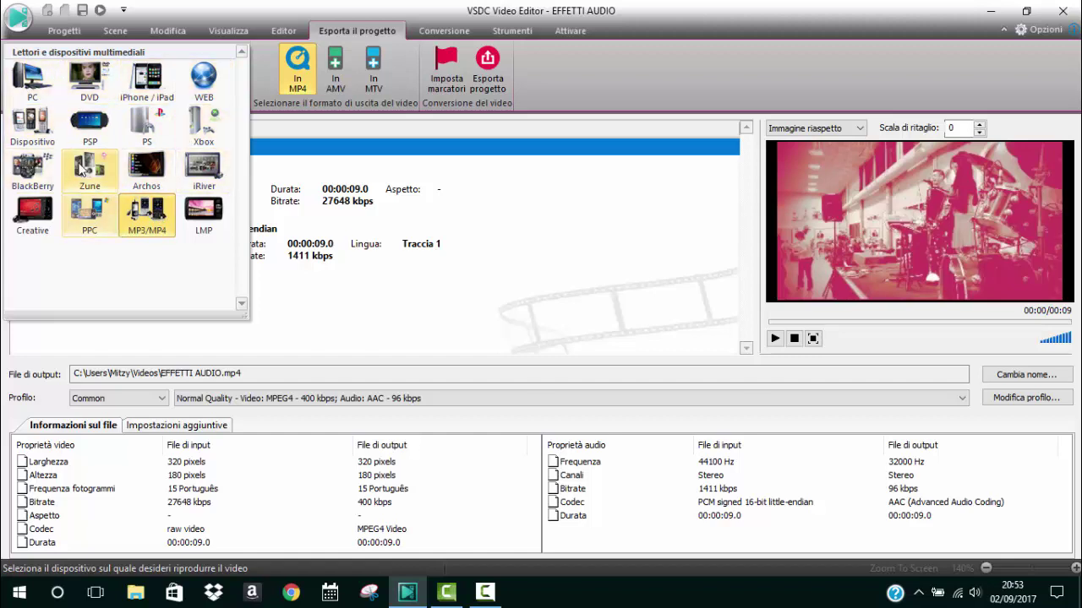
click(156, 214)
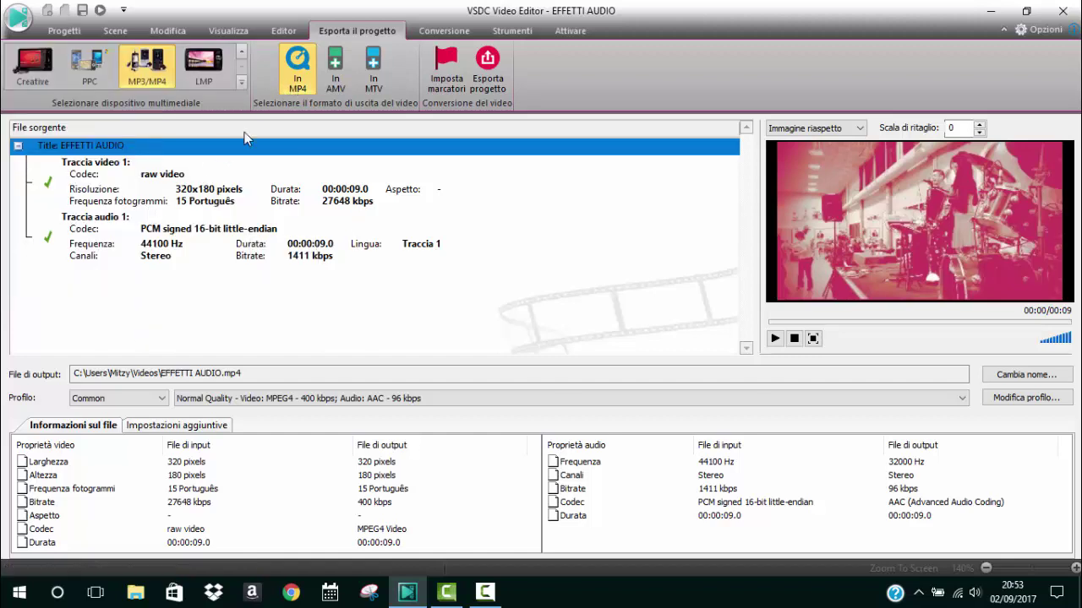
click(306, 81)
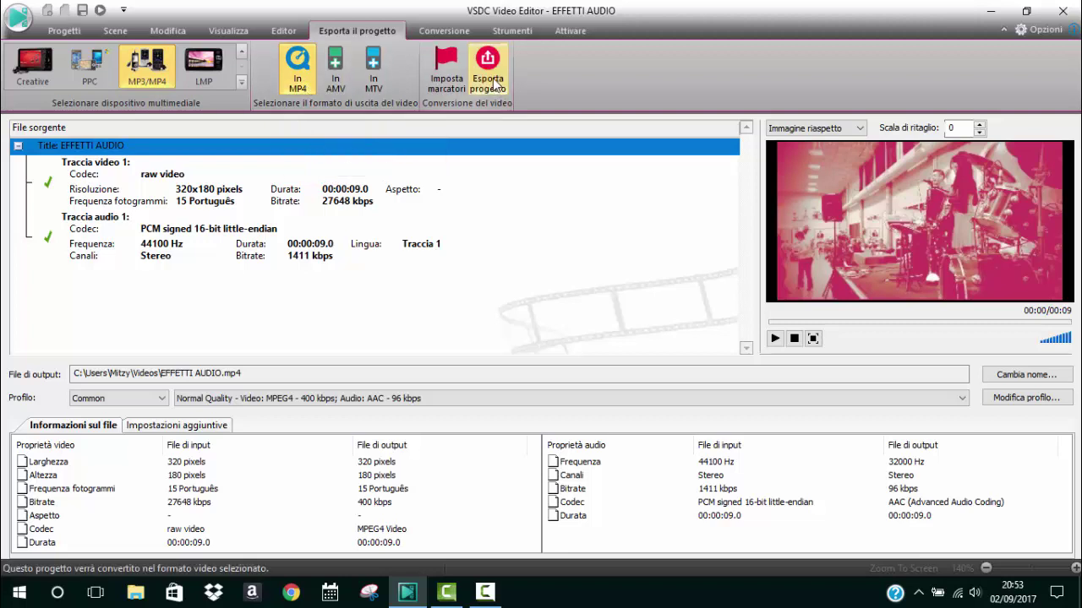
- Export the project to EFFETTI AUDIO.mp4 without the premium functions, and dismiss the completion message
click(495, 85)
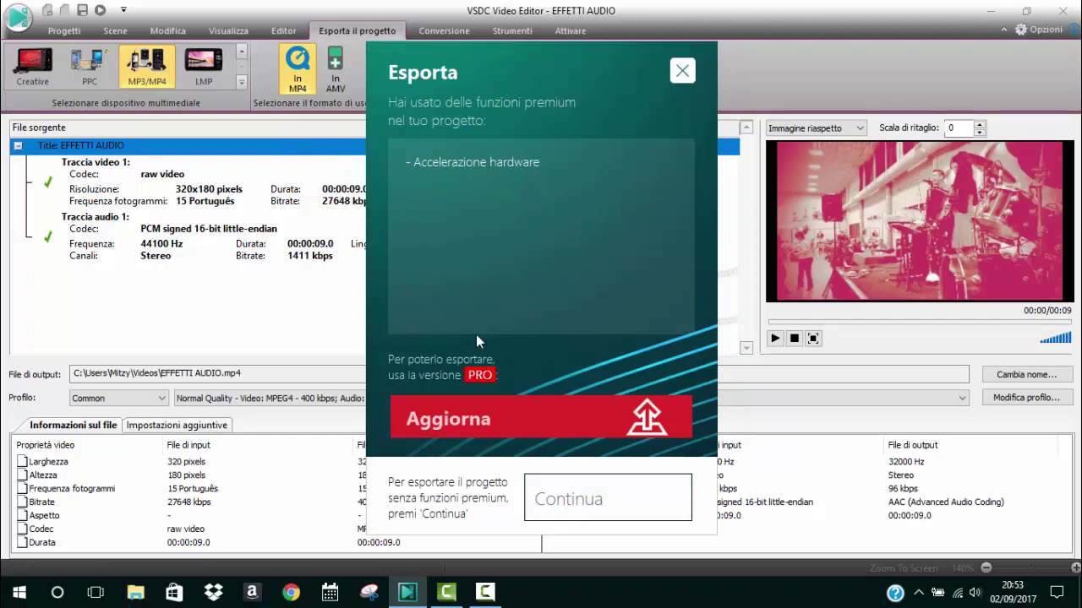
click(560, 500)
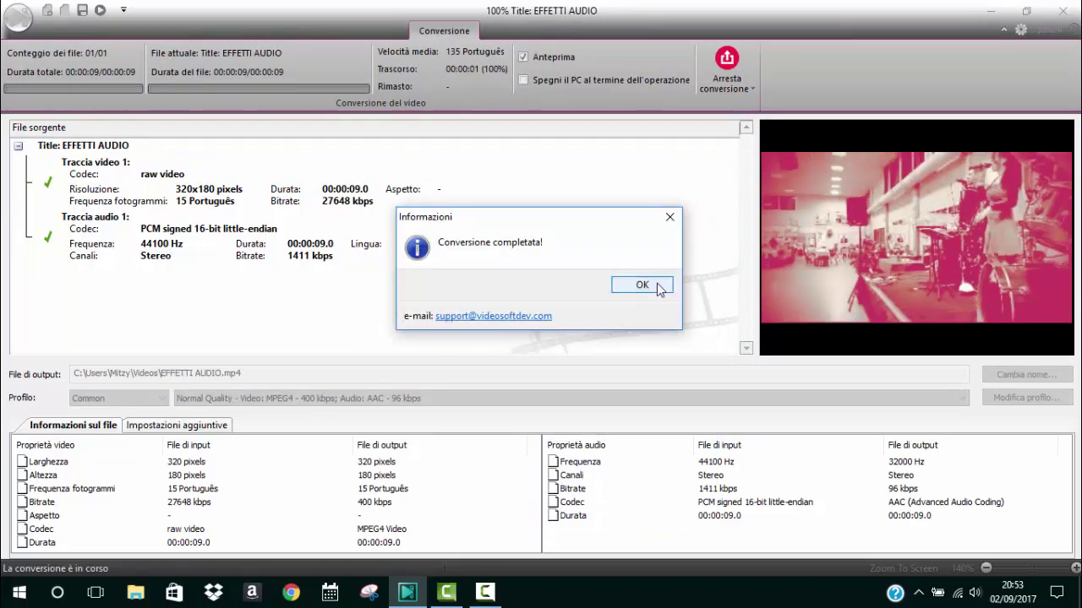
click(642, 285)
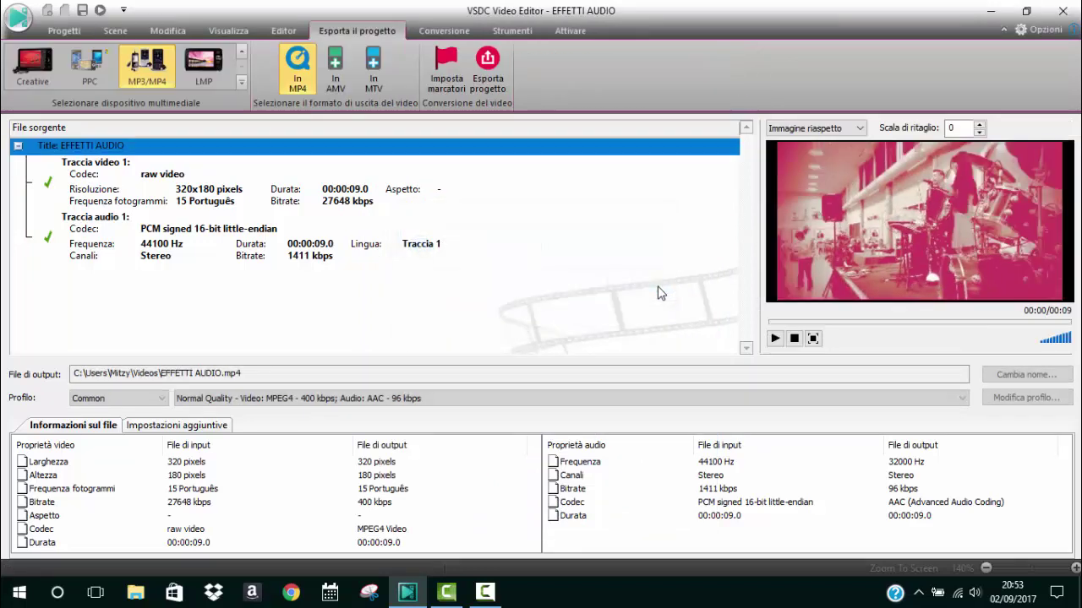
- Minimize the editor, open the Video folder from the desktop and select the exported EFFETTI AUDIO file
click(991, 12)
double_click(163, 223)
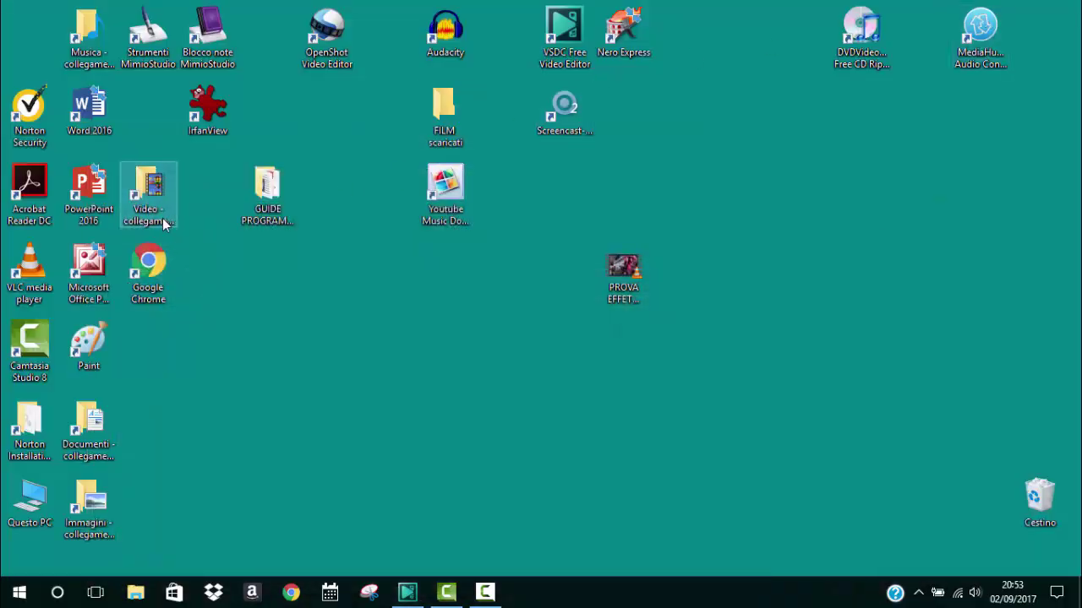
click(439, 228)
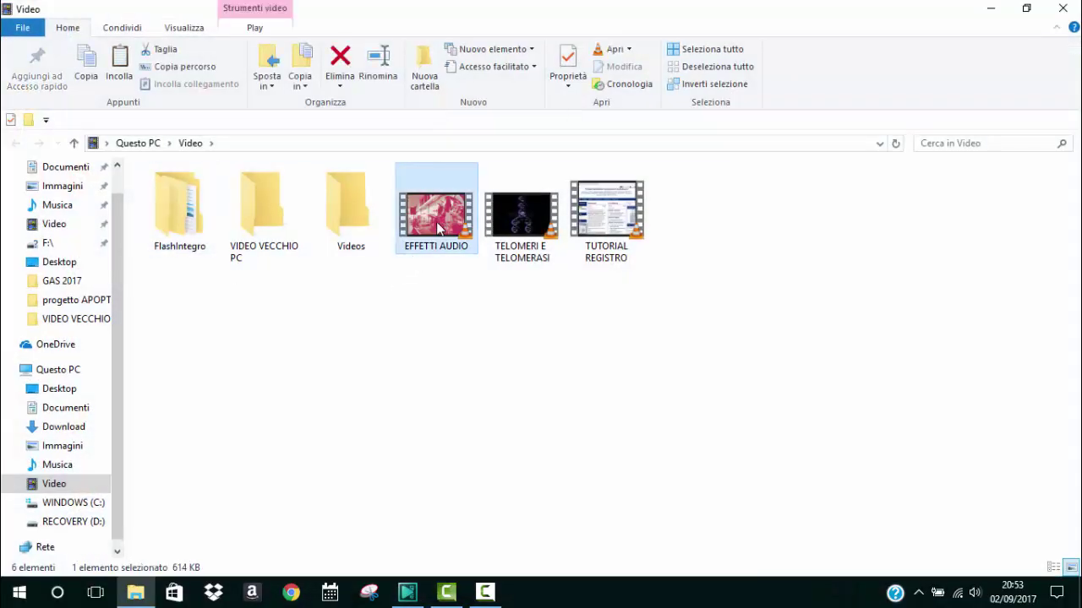